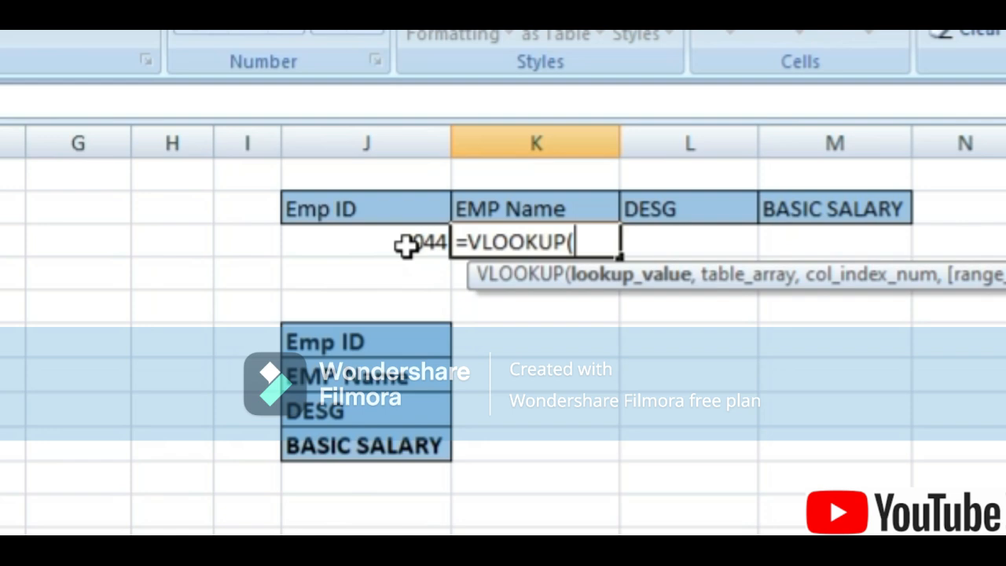
# - Complete the VLOOKUP formula in K3 with lookup value $J$3, table array $B$1:$E$13, column index 2 and range lookup 0
pyautogui.click(406, 245)
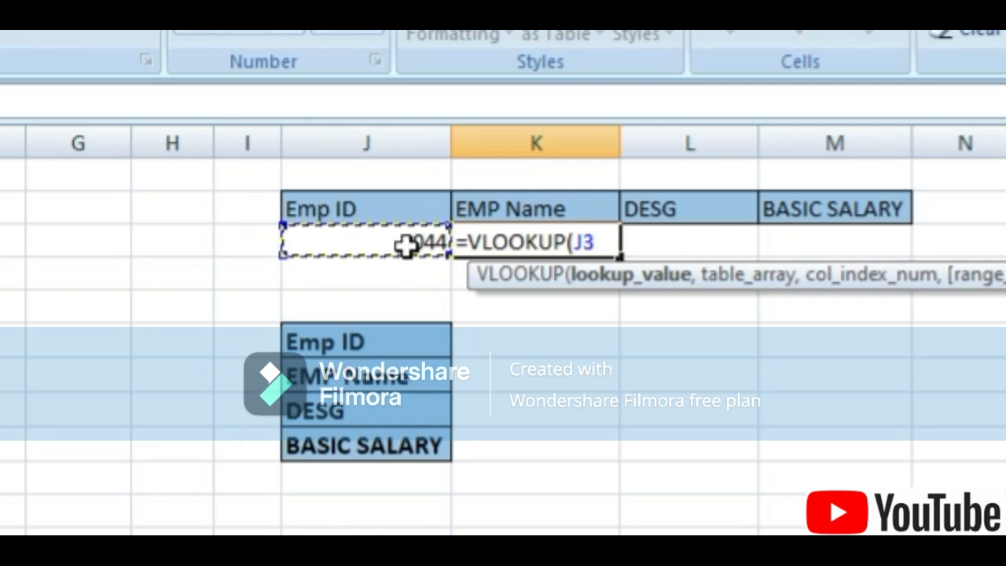
pyautogui.press('F4')
pyautogui.write(',')
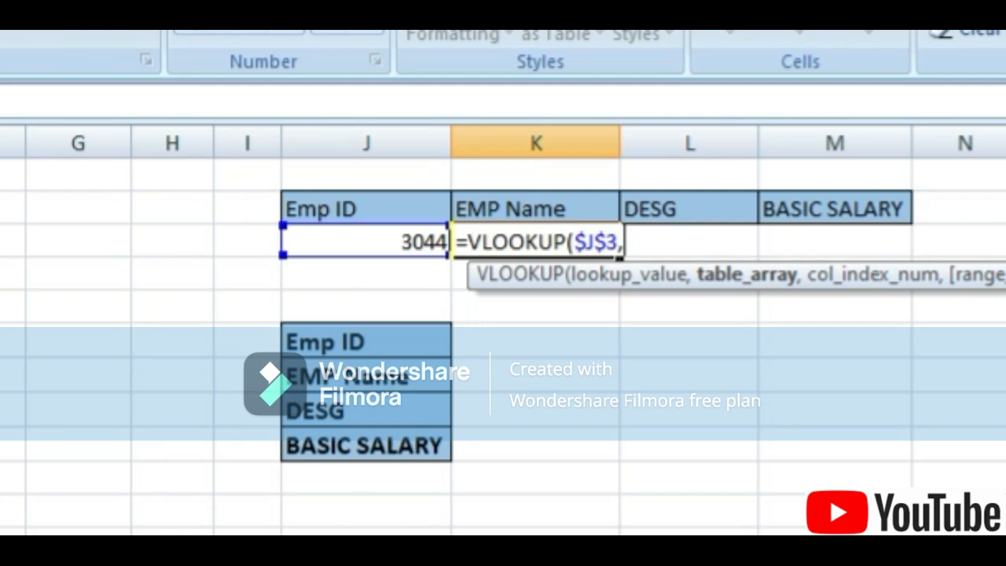
pyautogui.moveTo(118, 189); pyautogui.dragTo(364, 403)
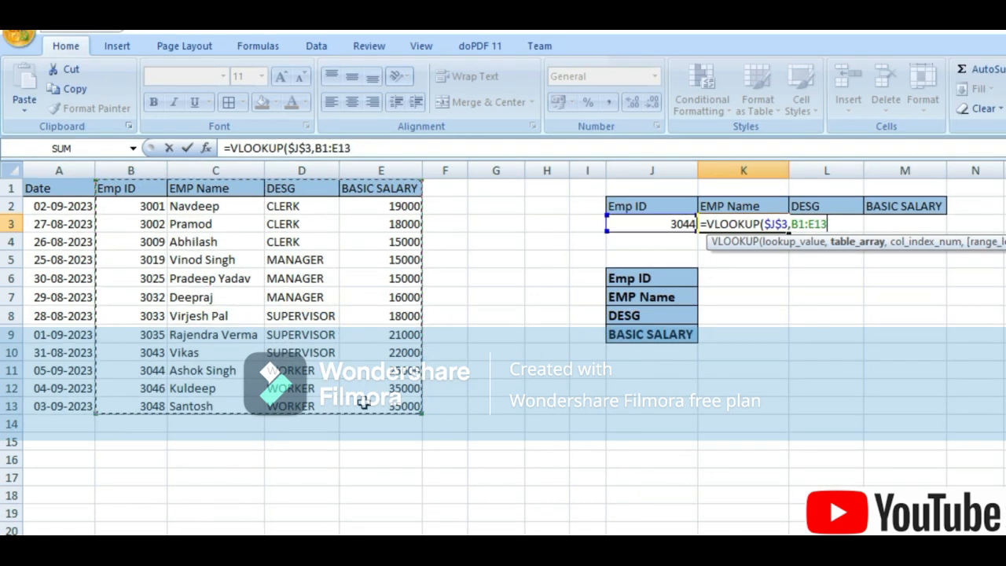
pyautogui.press('F4')
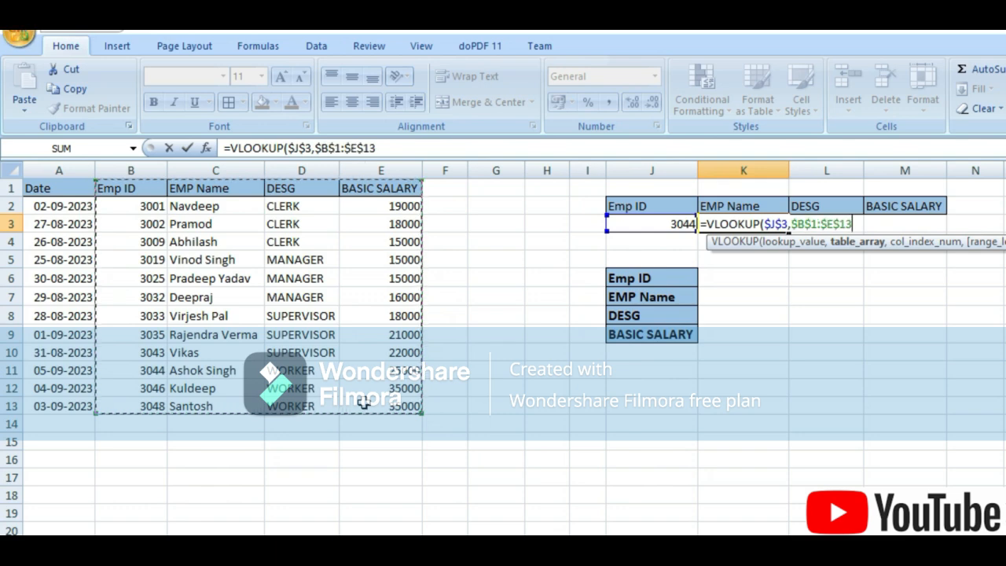
pyautogui.write(',')
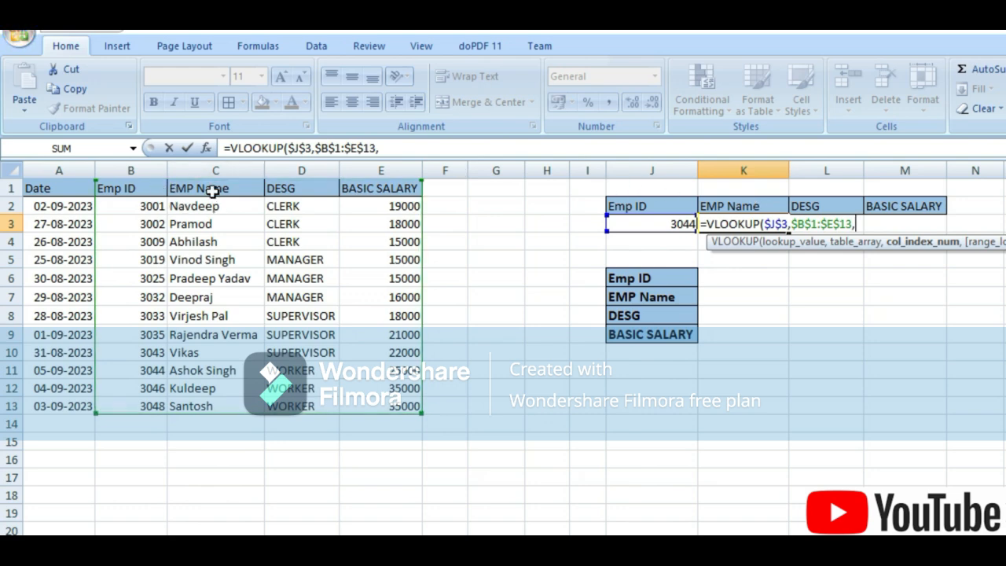
pyautogui.write('2,0')
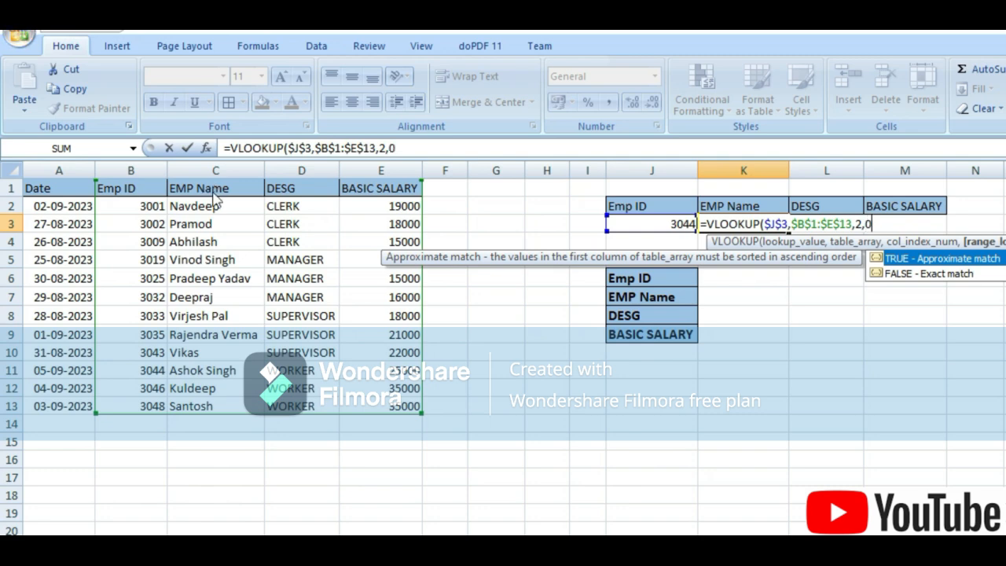
pyautogui.write(')')
pyautogui.press('Return')
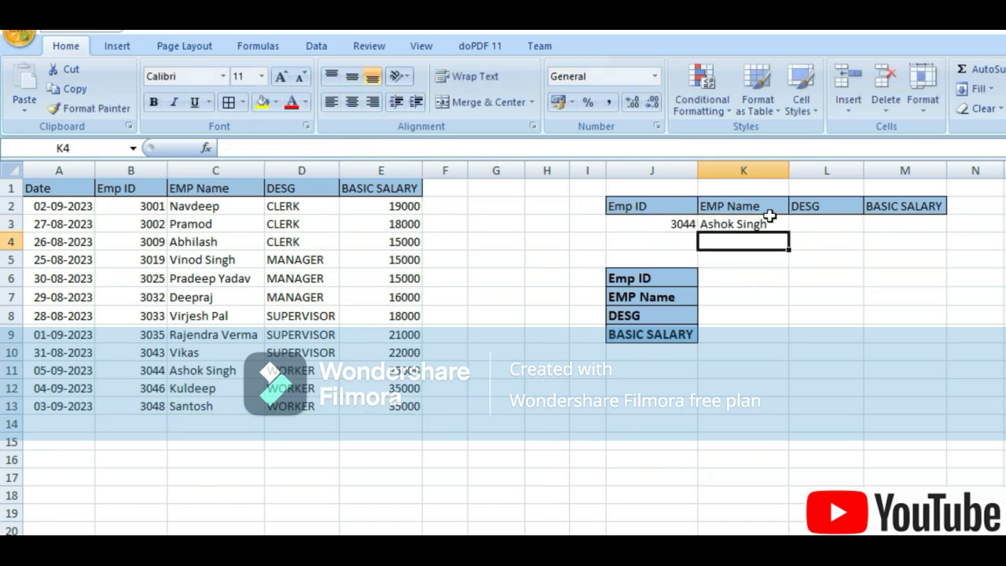
# - Copy the VLOOKUP formula from K3 across to L3 and M3 and check the formula in each cell
pyautogui.click(772, 223)
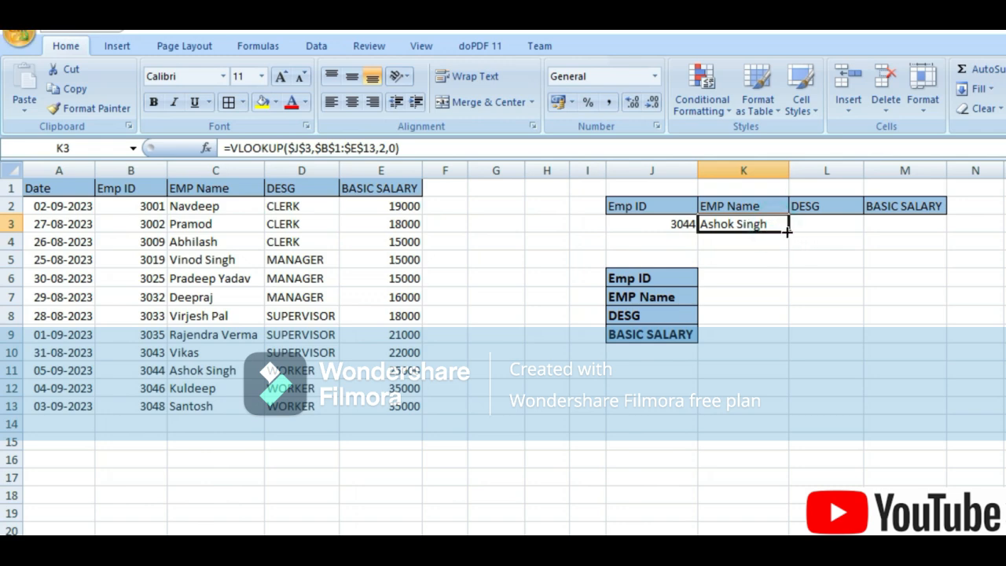
pyautogui.moveTo(789, 231); pyautogui.dragTo(928, 238)
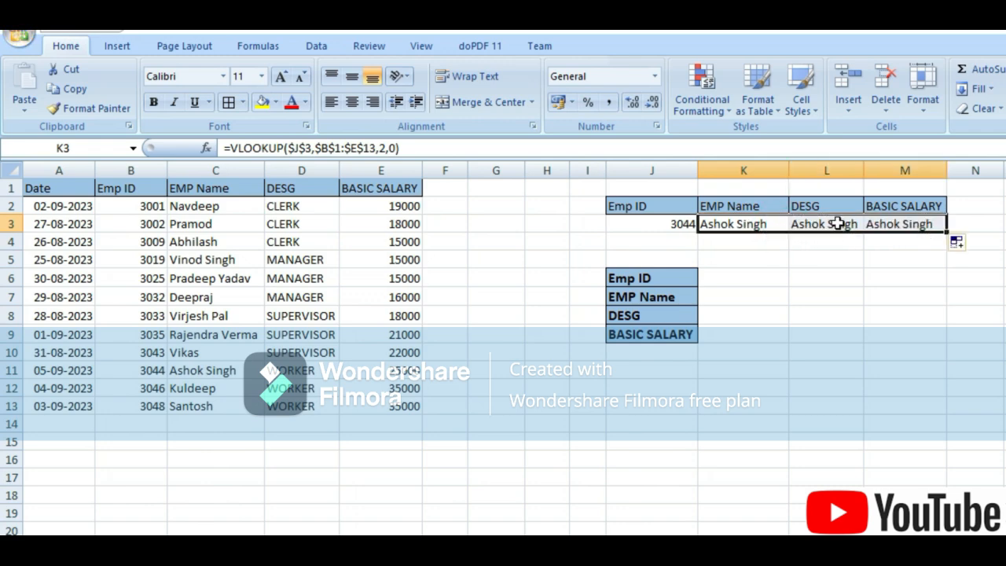
pyautogui.click(739, 220)
pyautogui.click(803, 229)
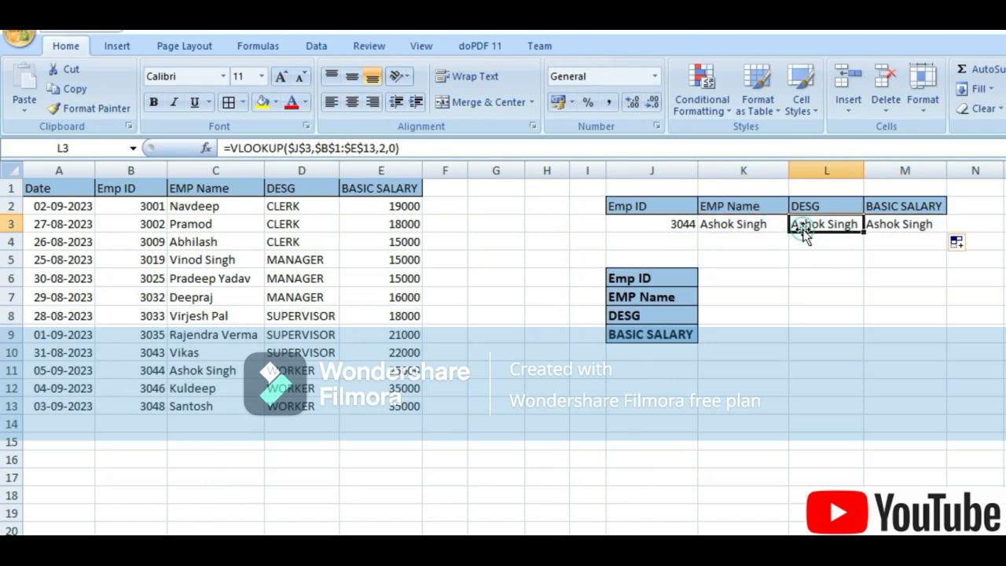
pyautogui.click(916, 234)
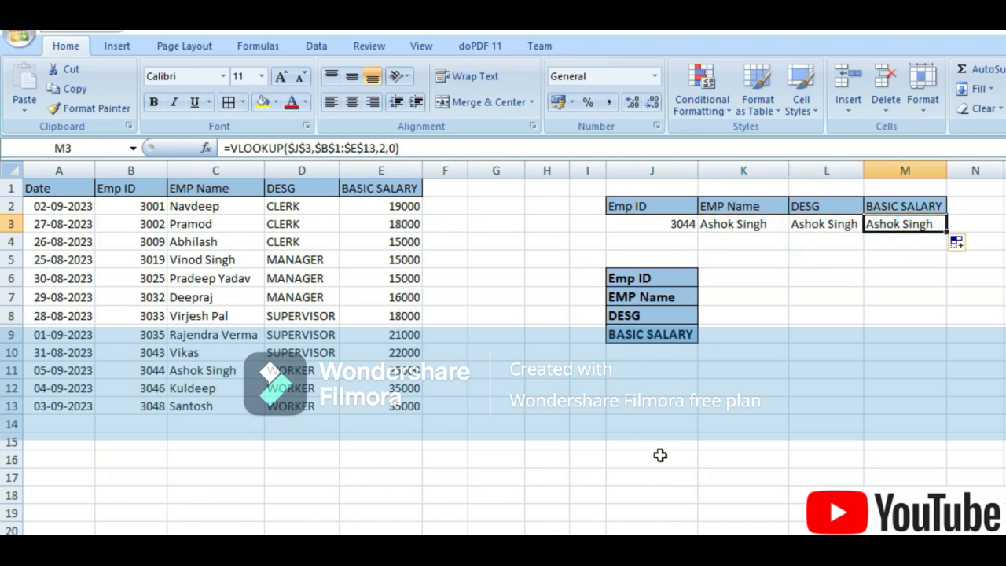
# - Examine the column index argument of the VLOOKUP formula under the DESG header in L3
pyautogui.click(466, 443)
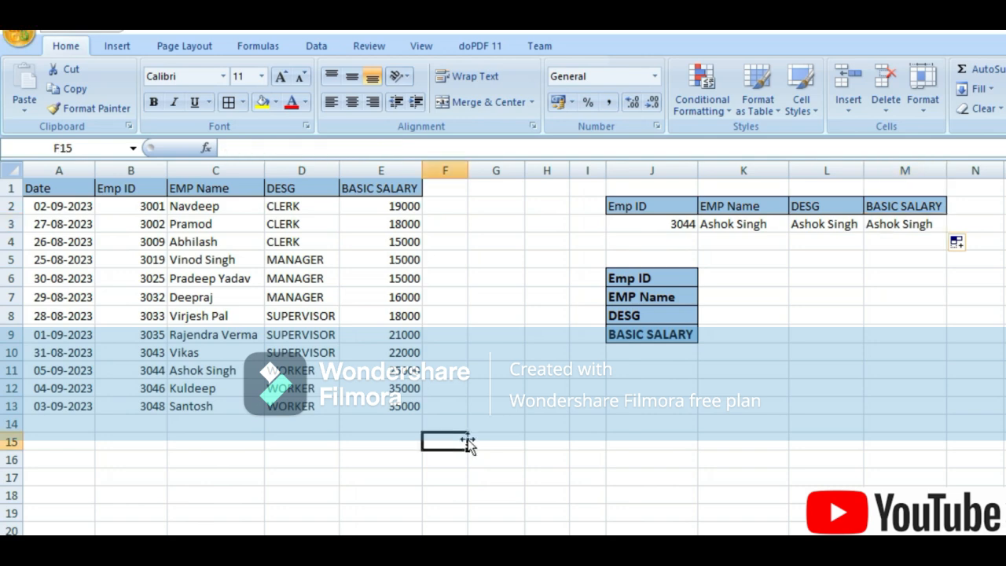
pyautogui.click(482, 441)
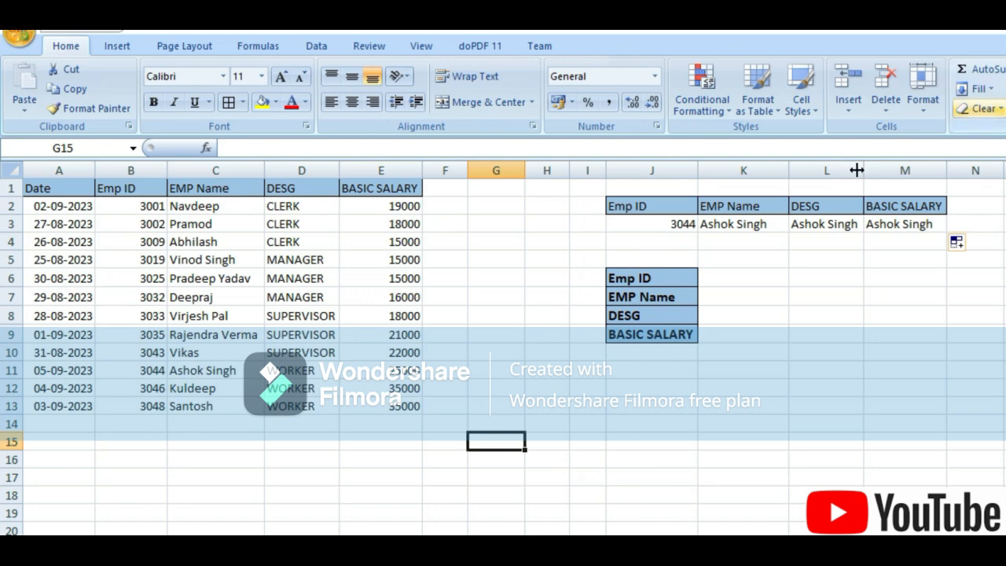
pyautogui.click(828, 214)
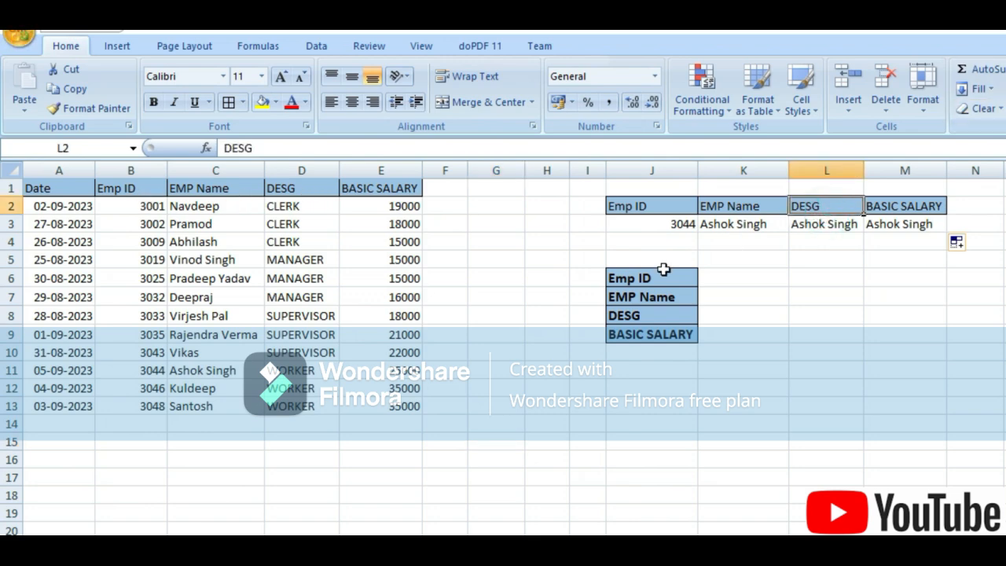
pyautogui.click(841, 228)
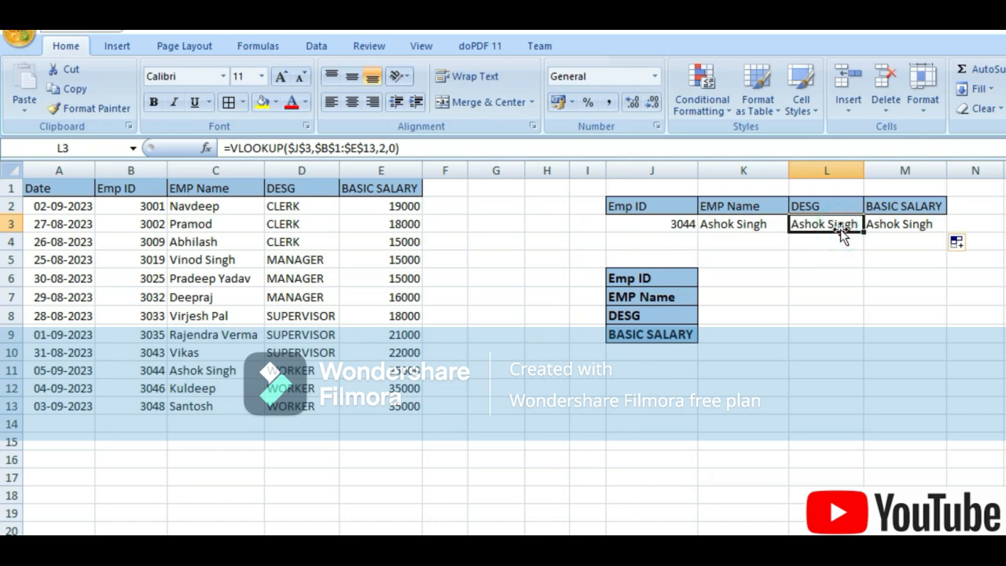
pyautogui.click(383, 149)
pyautogui.doubleClick(382, 149)
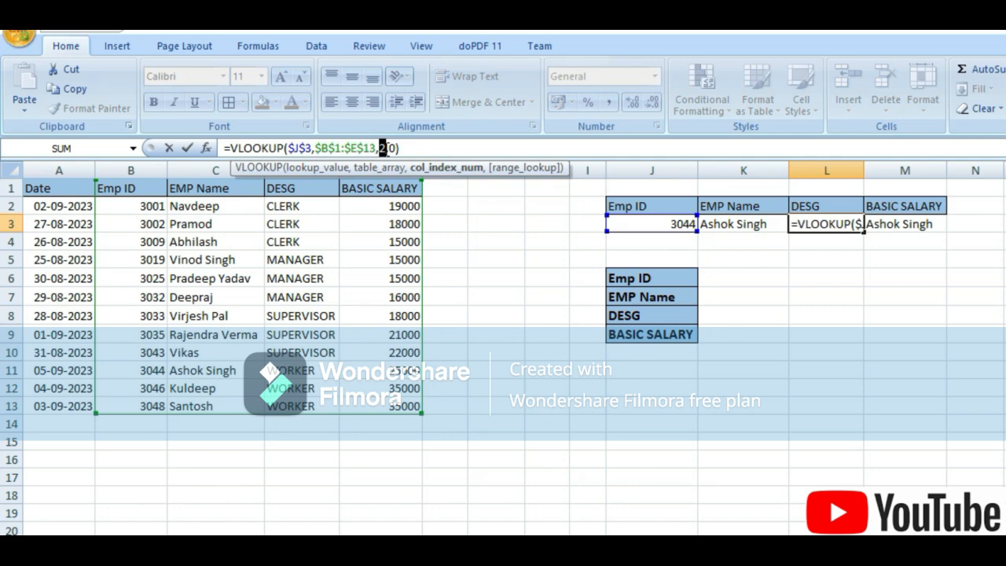
pyautogui.click(501, 438)
pyautogui.press('Escape')
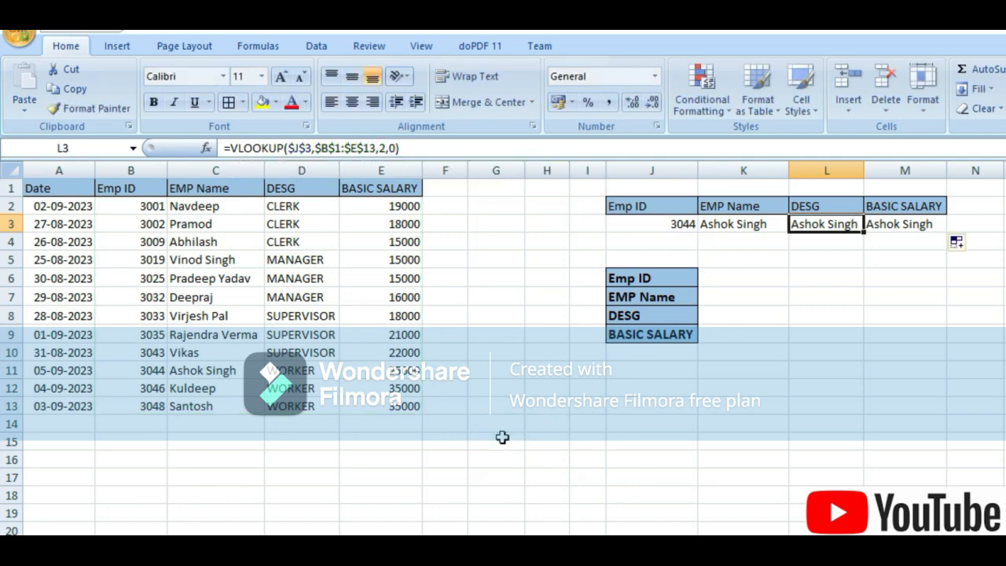
# - Enter the formula =COLUMN() in the empty cell G15
pyautogui.click(502, 438)
pyautogui.write('=')
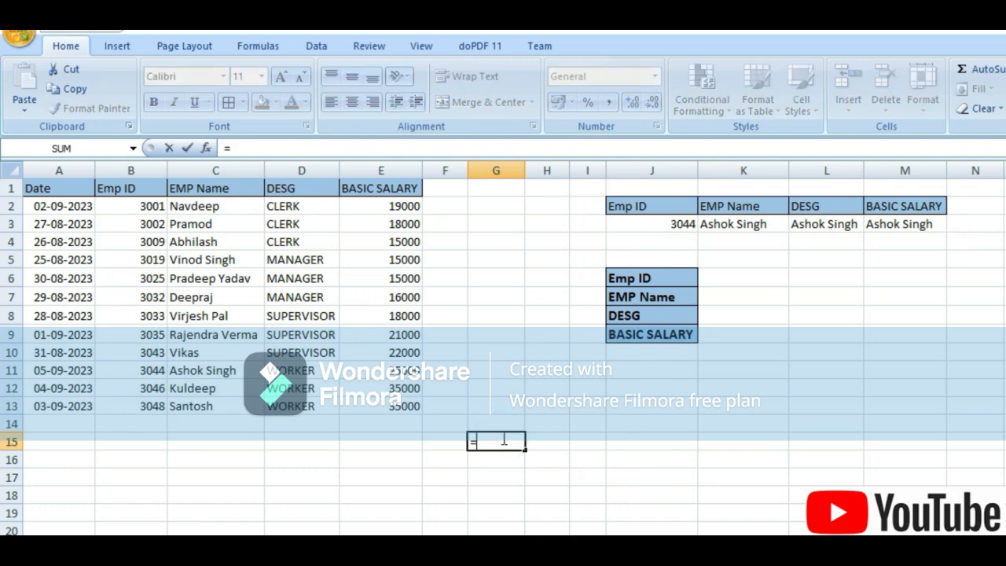
pyautogui.write('co')
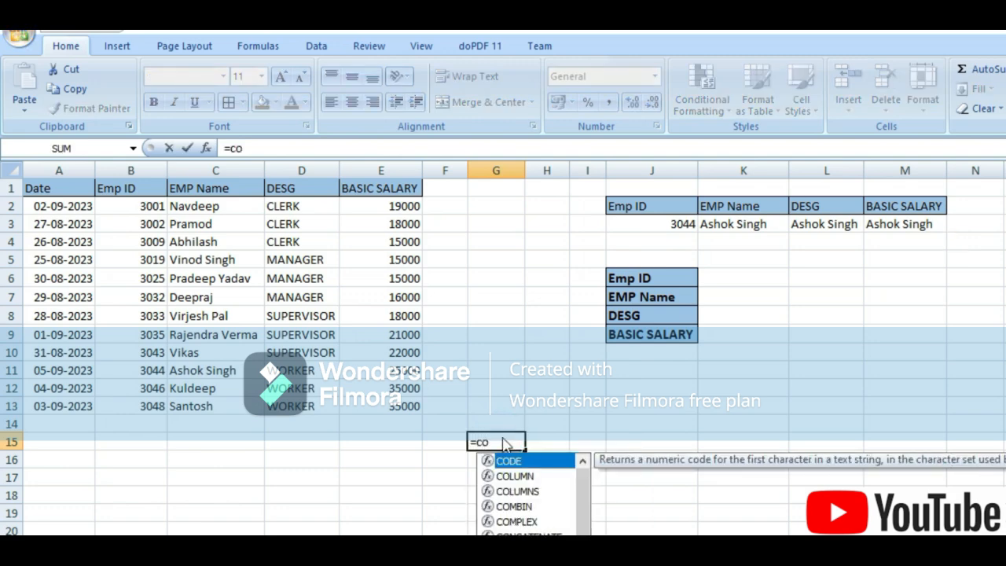
pyautogui.press('Down')
pyautogui.press('Tab')
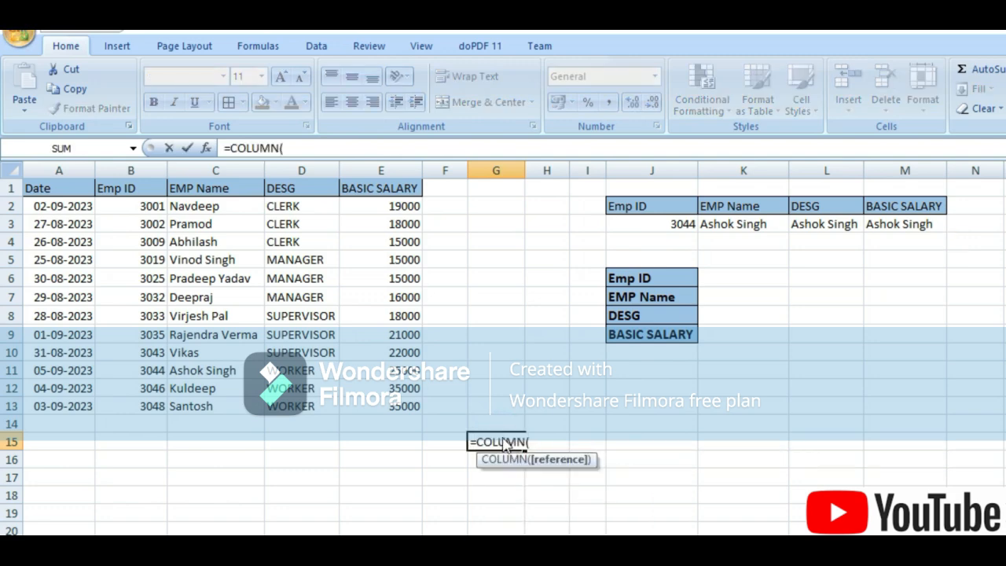
pyautogui.write(')')
pyautogui.press('Return')
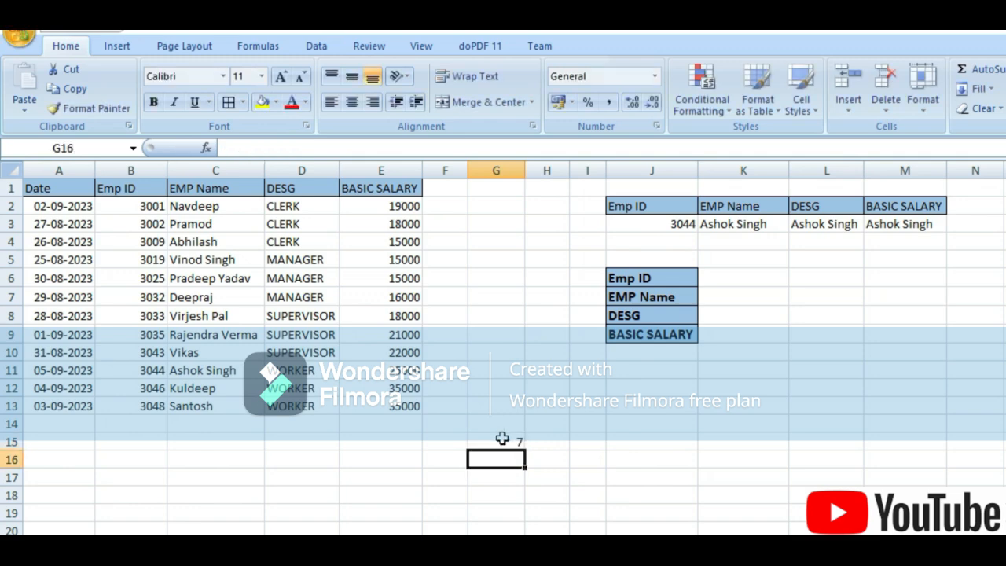
# - Change the formula in G15 to =COLUMN()-5
pyautogui.click(502, 441)
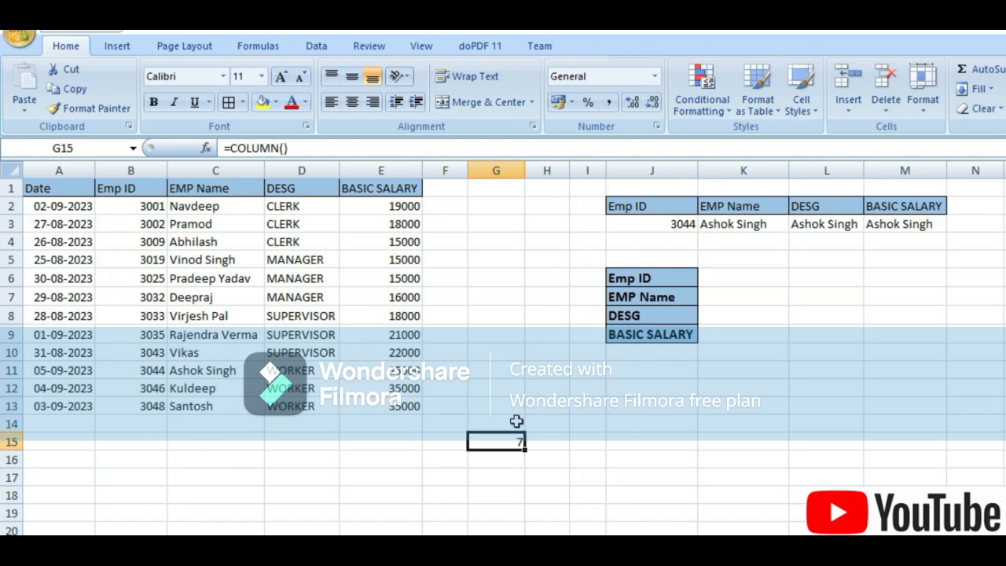
pyautogui.click(309, 145)
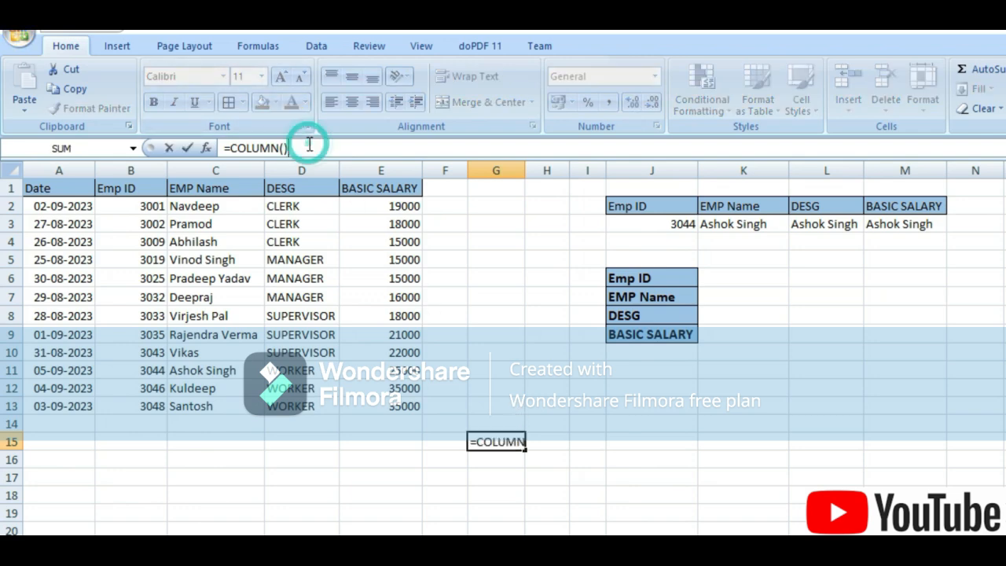
pyautogui.write('-5')
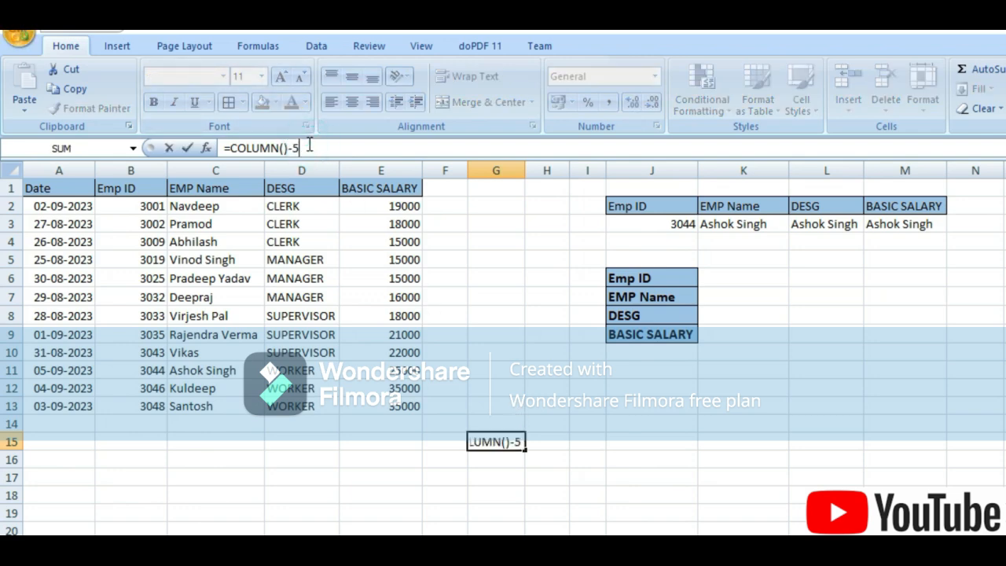
pyautogui.press('Return')
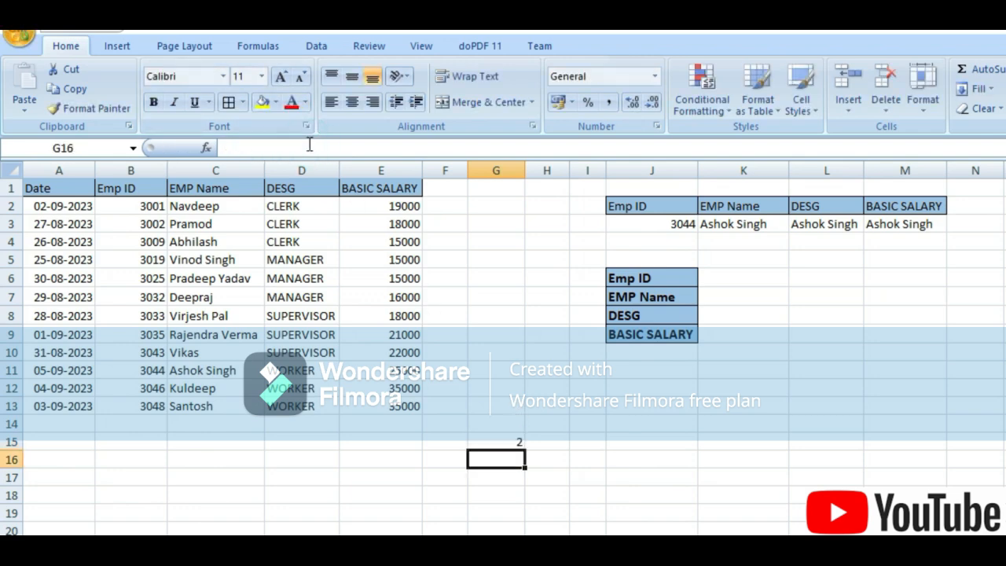
# - Try filling the G15 formula across to I15, and clear the copies from H15 and I15
pyautogui.click(502, 442)
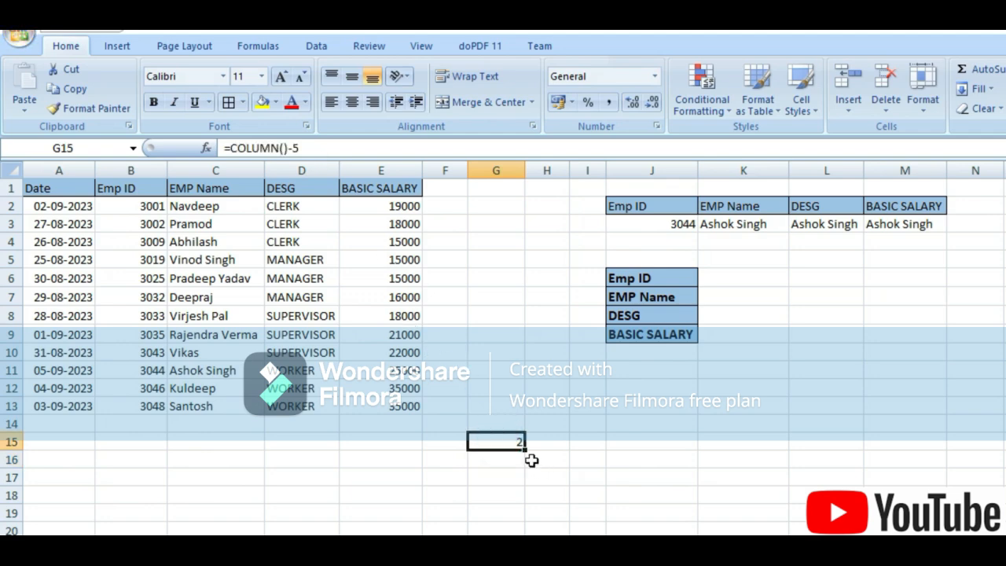
pyautogui.moveTo(523, 446); pyautogui.dragTo(606, 450)
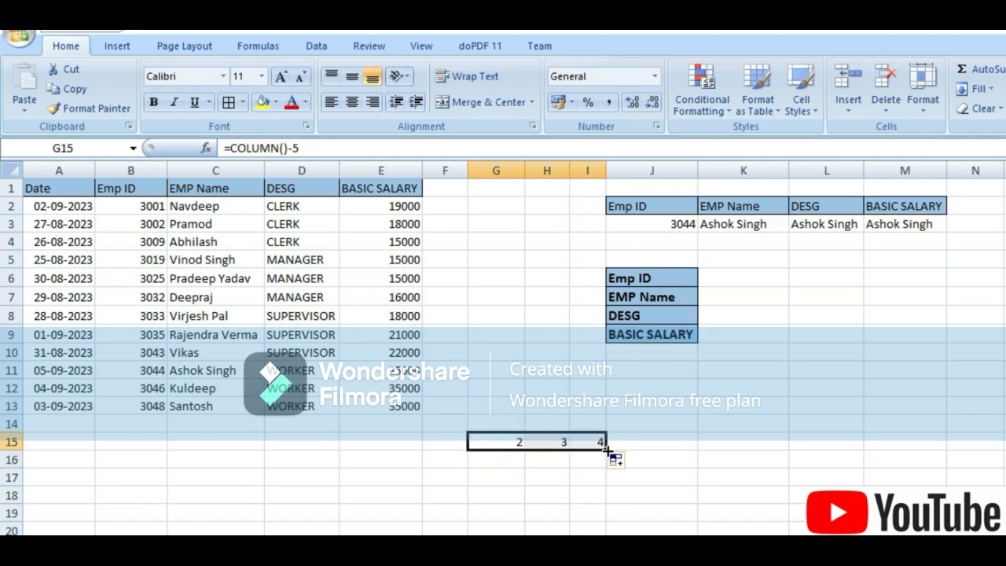
pyautogui.click(566, 441)
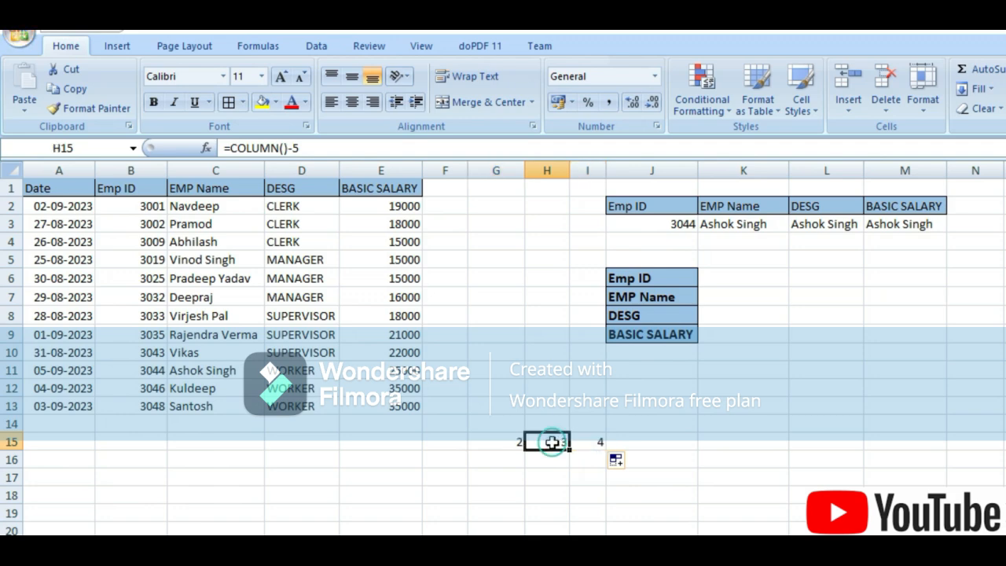
pyautogui.click(588, 446)
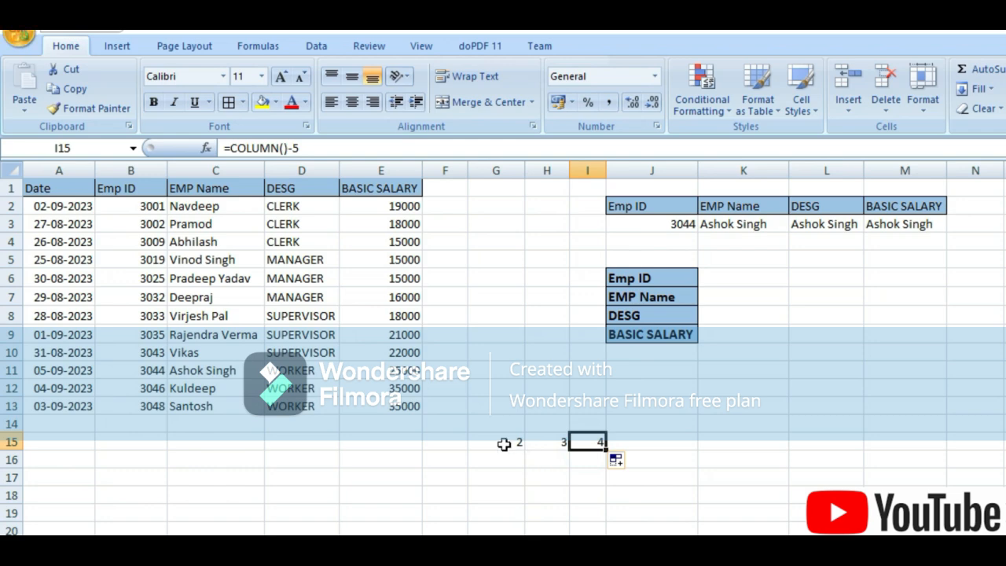
pyautogui.moveTo(504, 445); pyautogui.dragTo(596, 455)
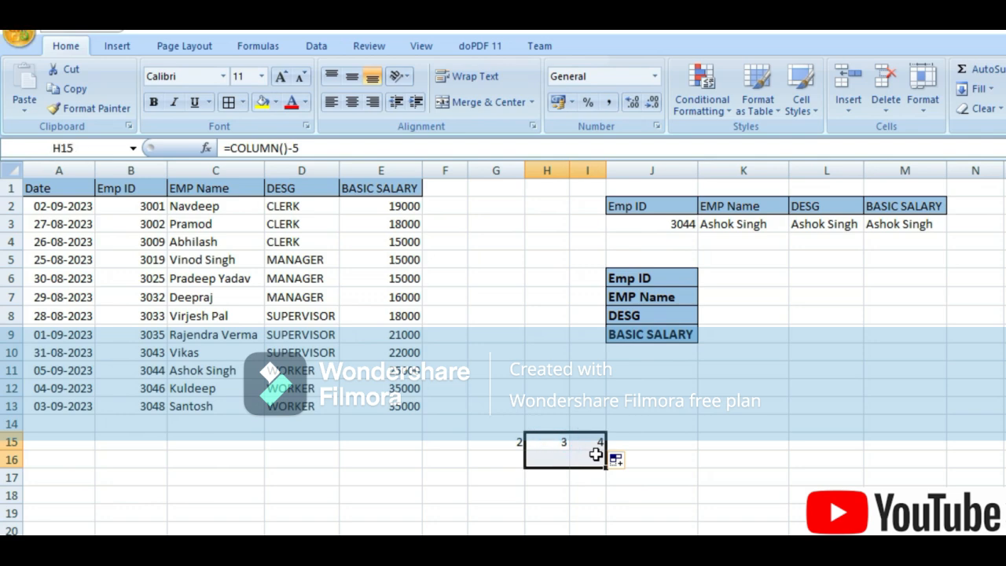
pyautogui.press('Delete')
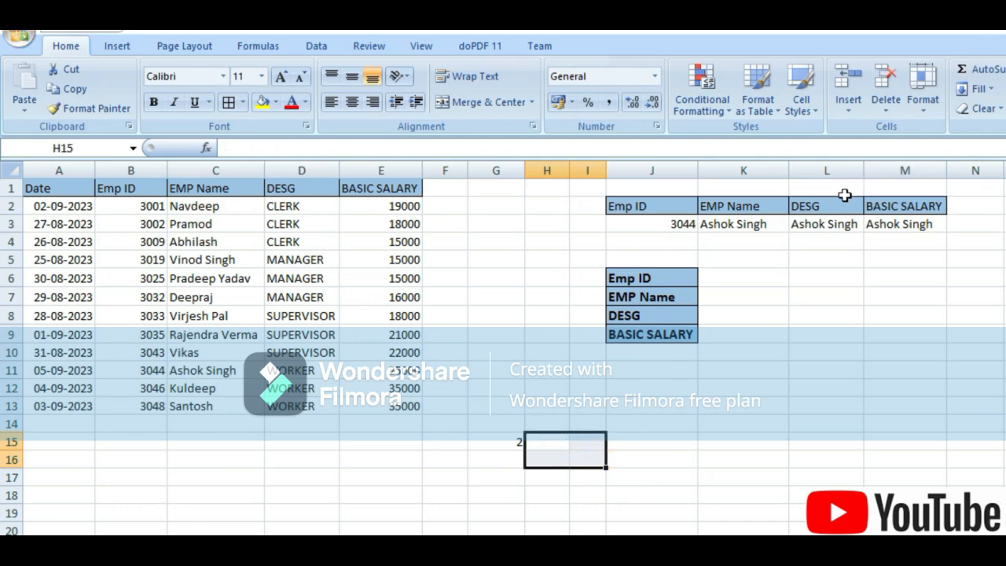
# - Replace the column index in L3's VLOOKUP so the formula reads =VLOOKUP($J$3,$B$1:$E$13,COLUMN()-9,0)
pyautogui.click(834, 219)
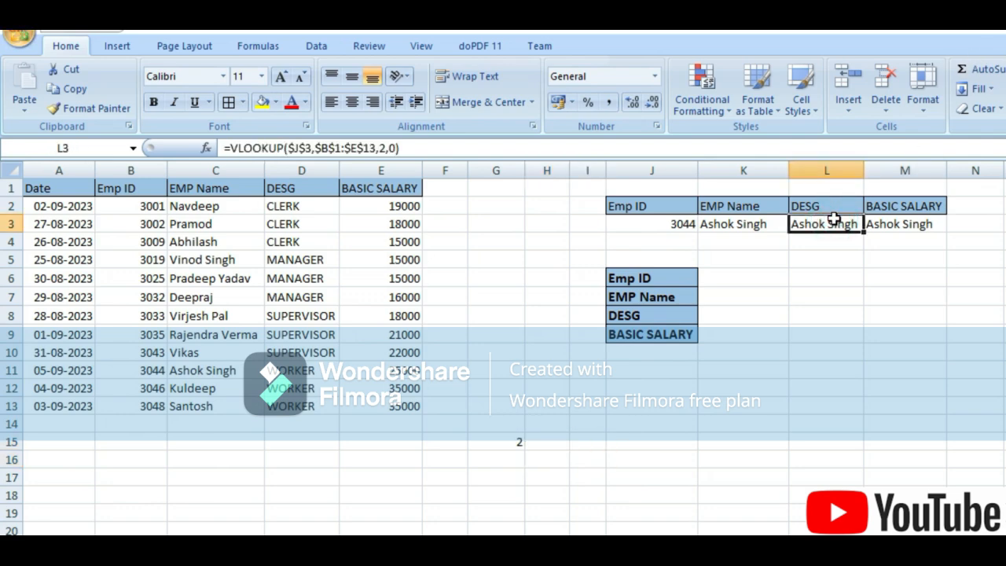
pyautogui.click(383, 147)
pyautogui.doubleClick(383, 147)
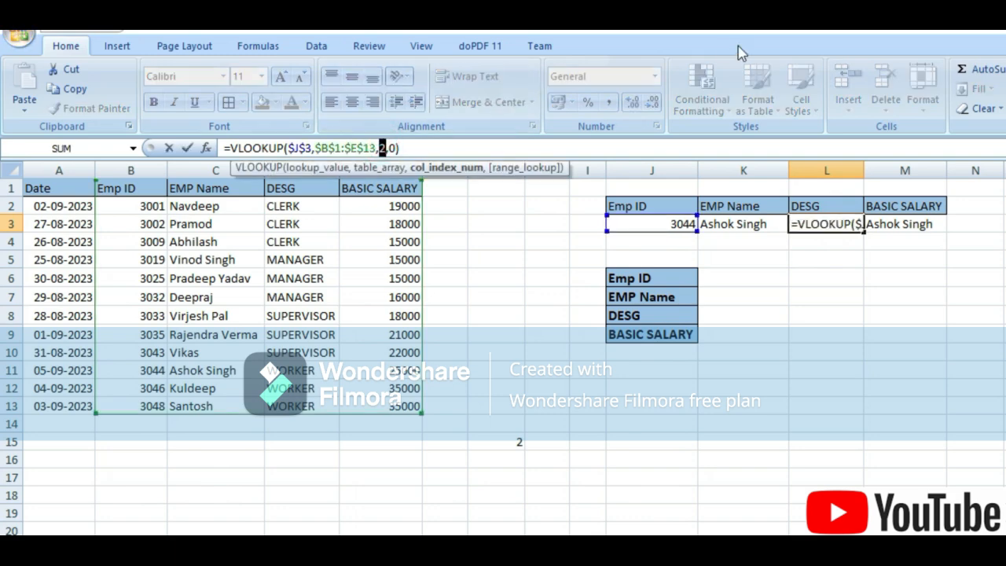
pyautogui.write('=')
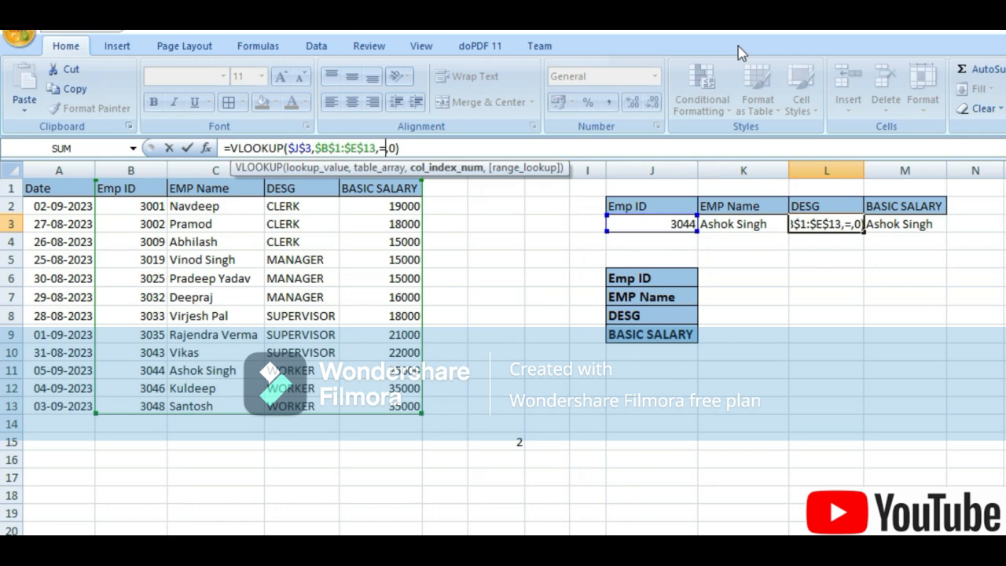
pyautogui.press('BackSpace')
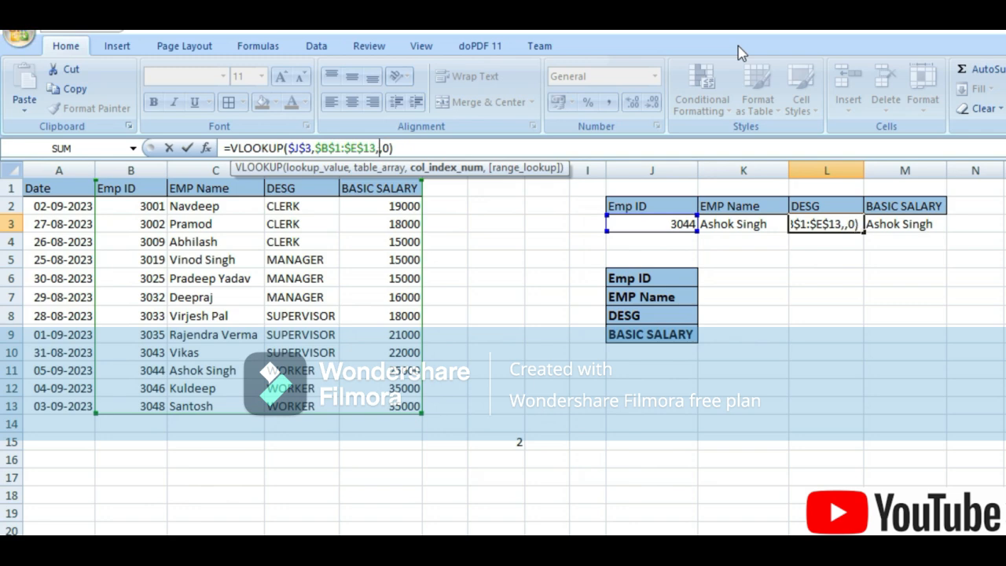
pyautogui.write('co')
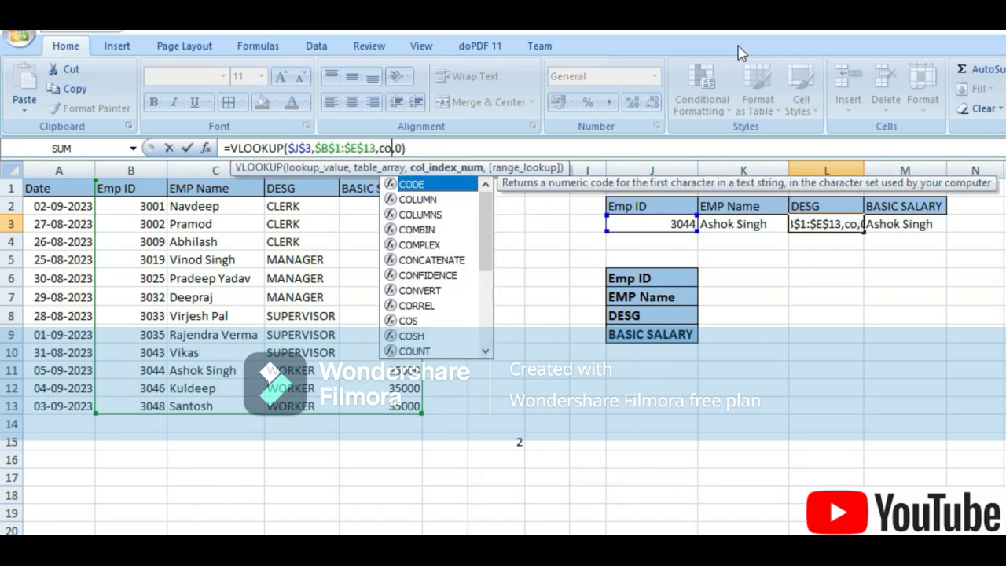
pyautogui.press('Down')
pyautogui.press('Tab')
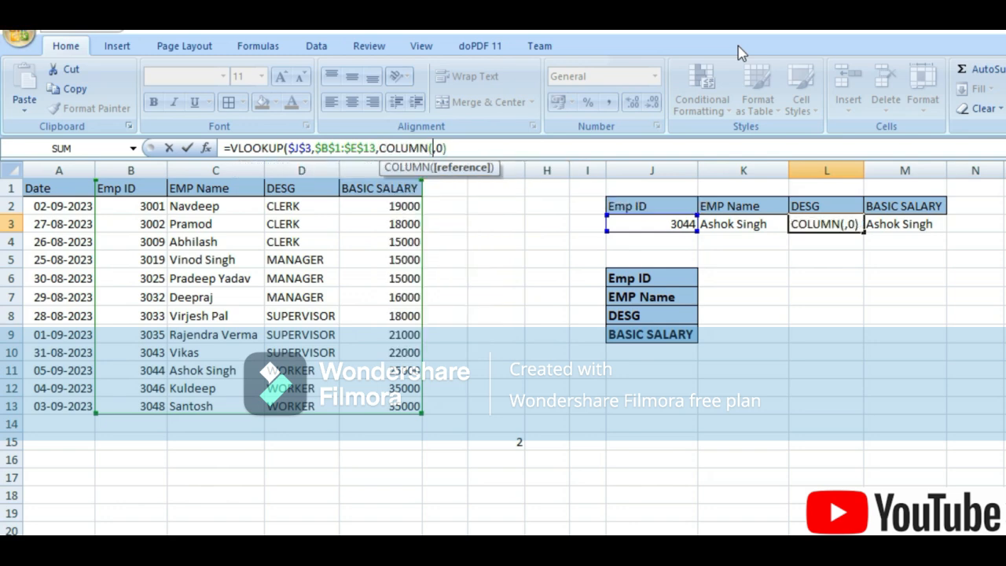
pyautogui.write(')-')
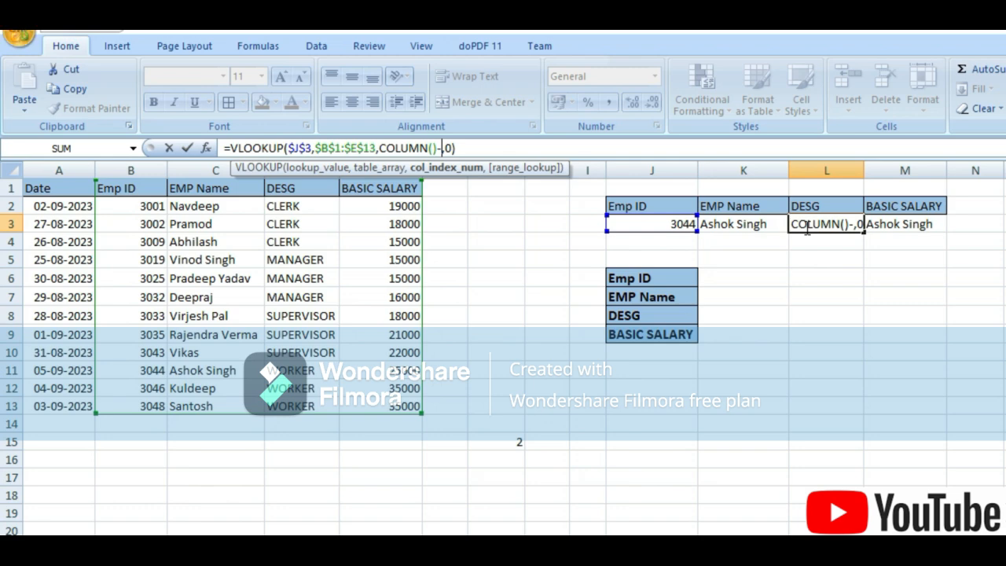
pyautogui.write('9')
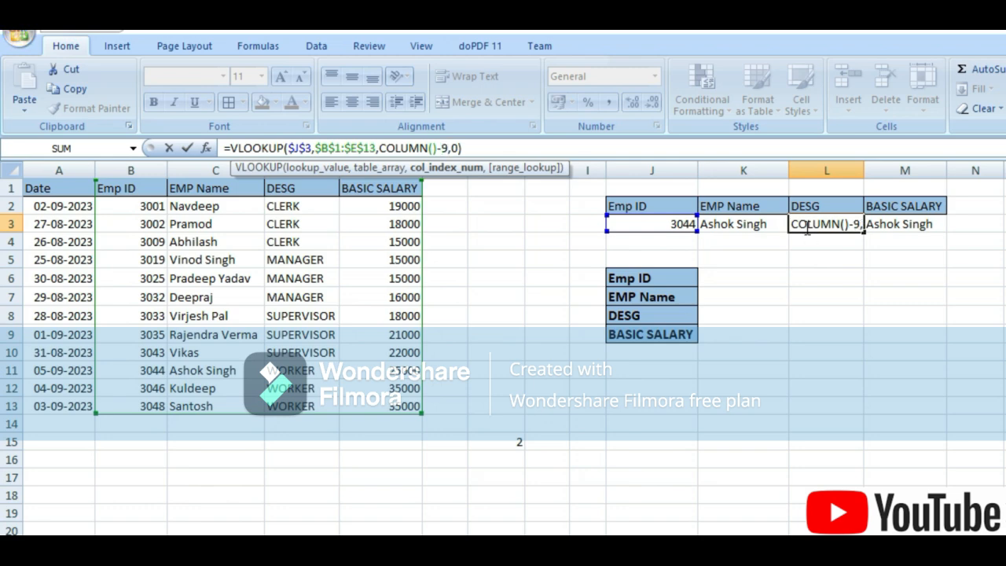
pyautogui.press('Return')
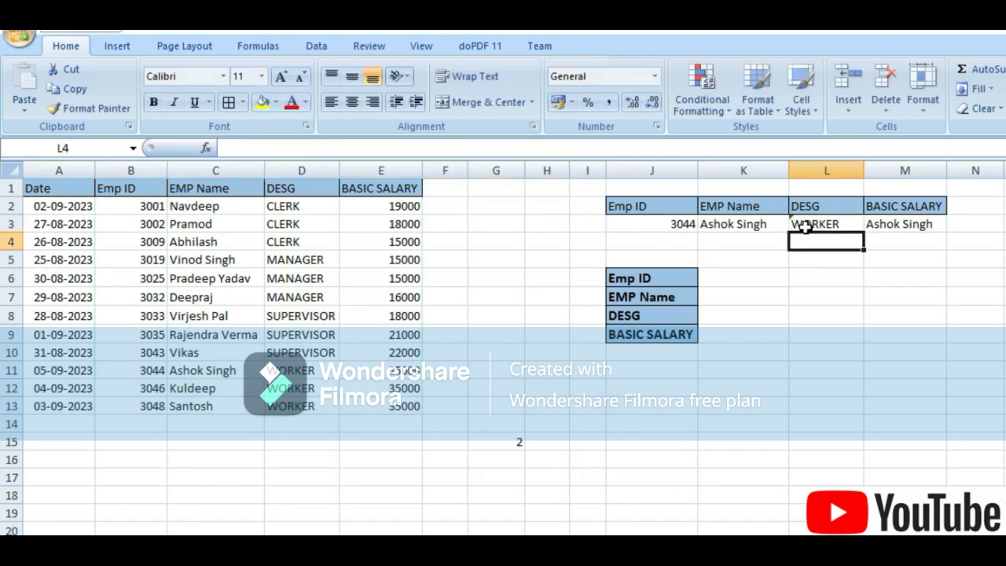
# - Fill the L3 formula across to M3 under the BASIC SALARY header
pyautogui.click(855, 227)
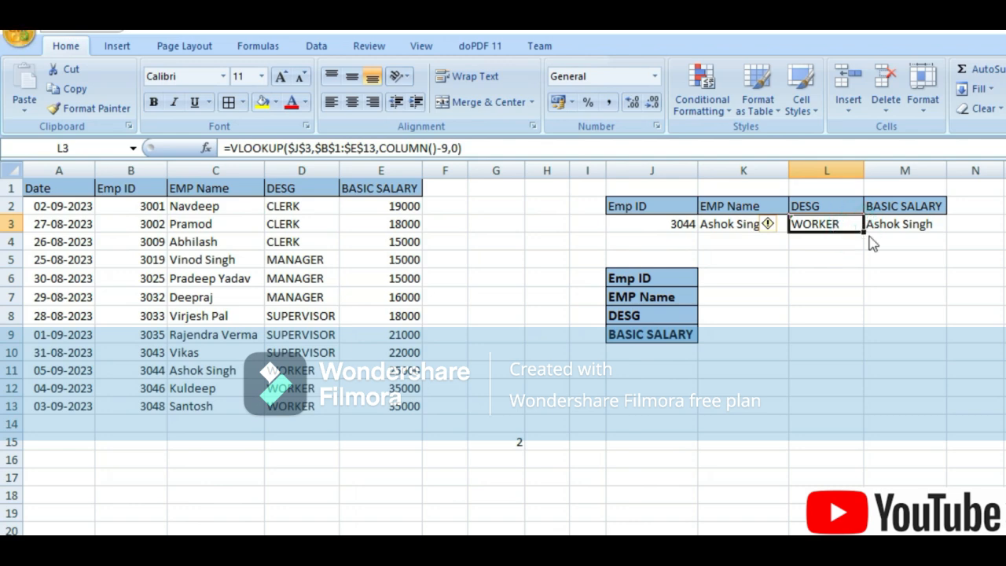
pyautogui.moveTo(864, 234); pyautogui.dragTo(917, 234)
pyautogui.click(833, 279)
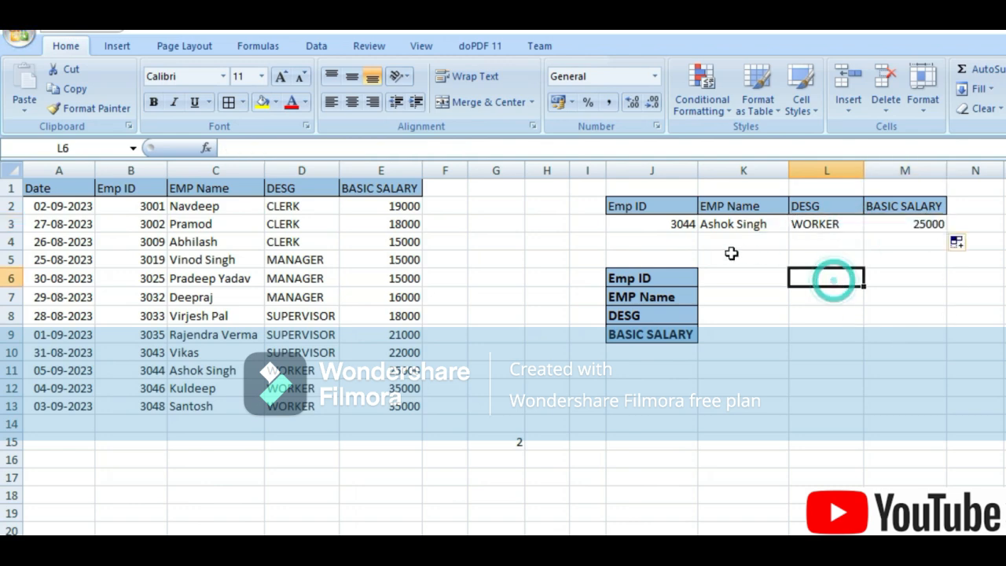
# - Set the lookup Emp ID in J3 to the last one on its list and compare with source row 13
pyautogui.click(675, 221)
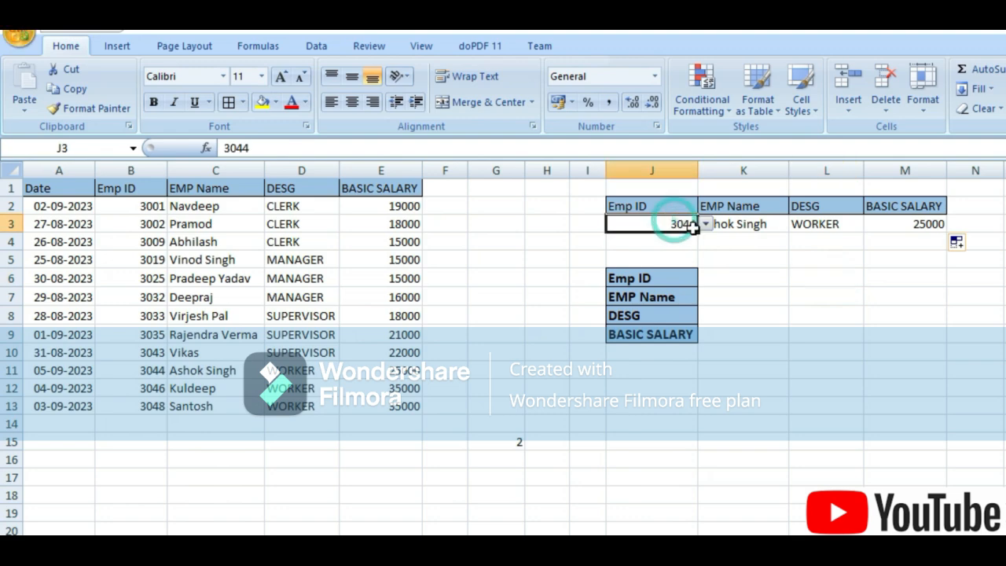
pyautogui.click(706, 226)
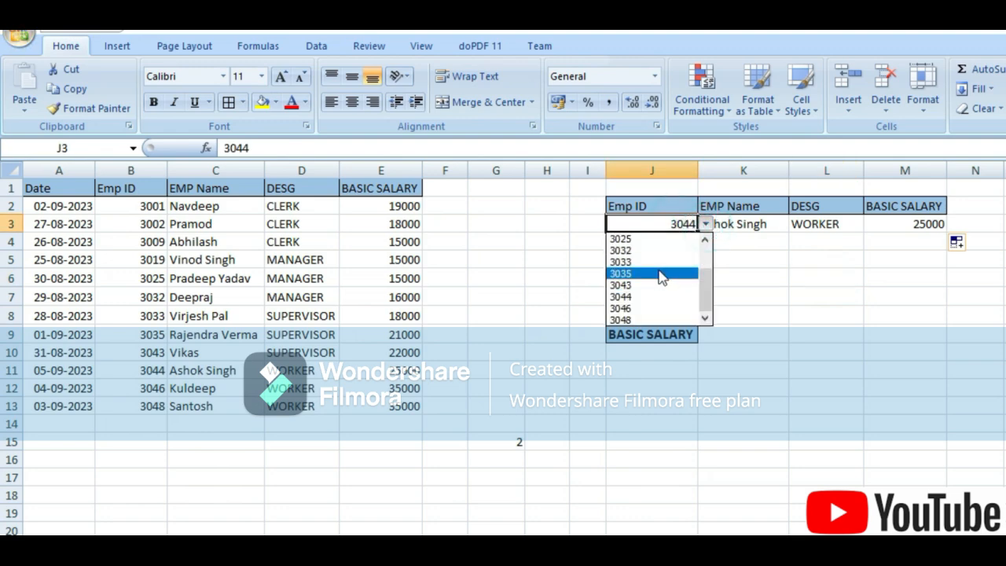
pyautogui.click(650, 321)
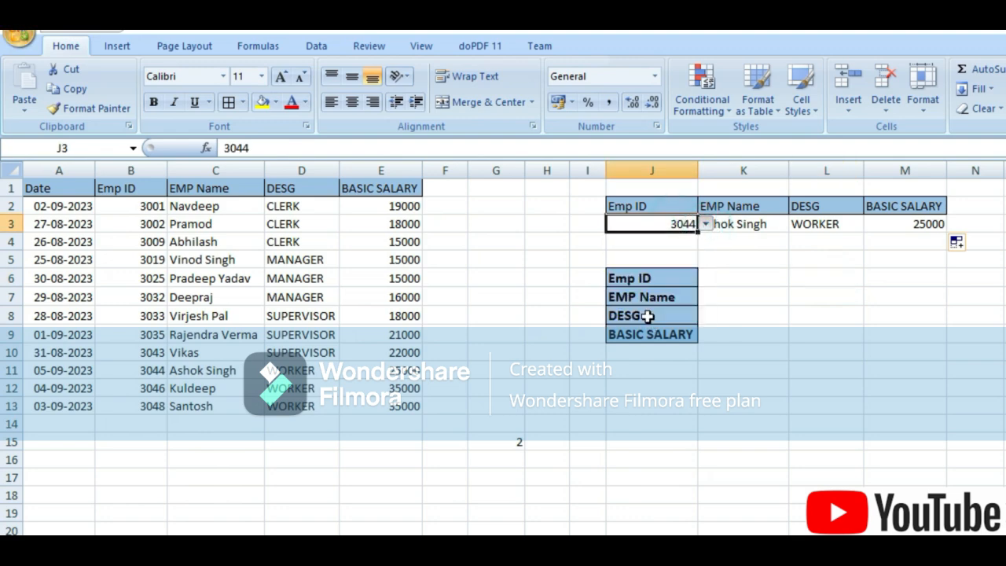
pyautogui.click(752, 256)
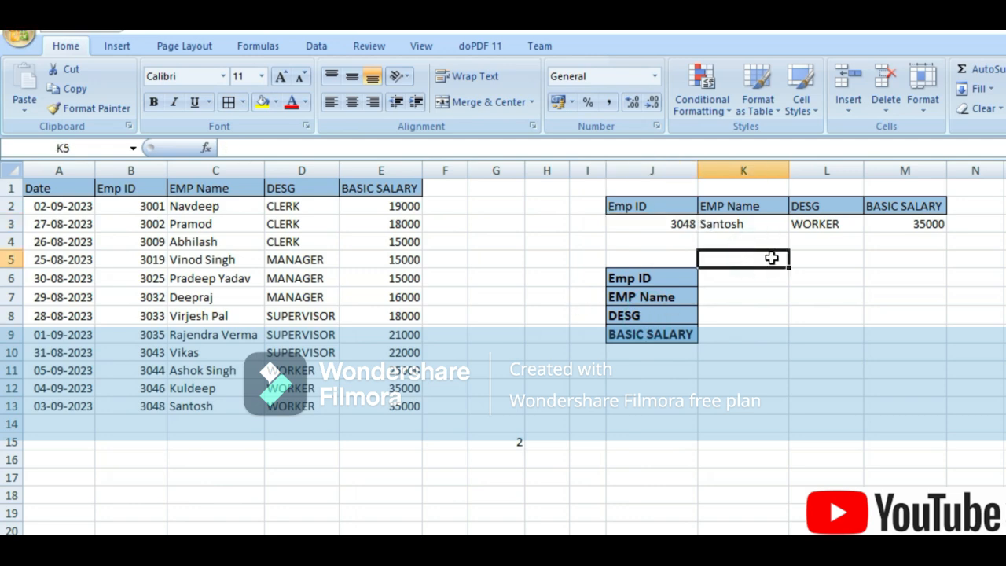
pyautogui.click(767, 252)
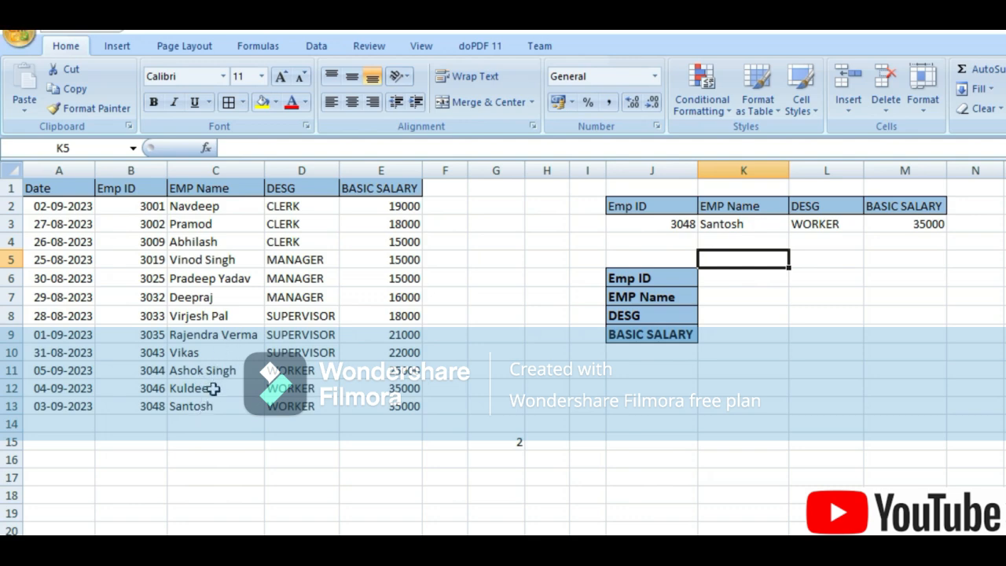
pyautogui.click(163, 406)
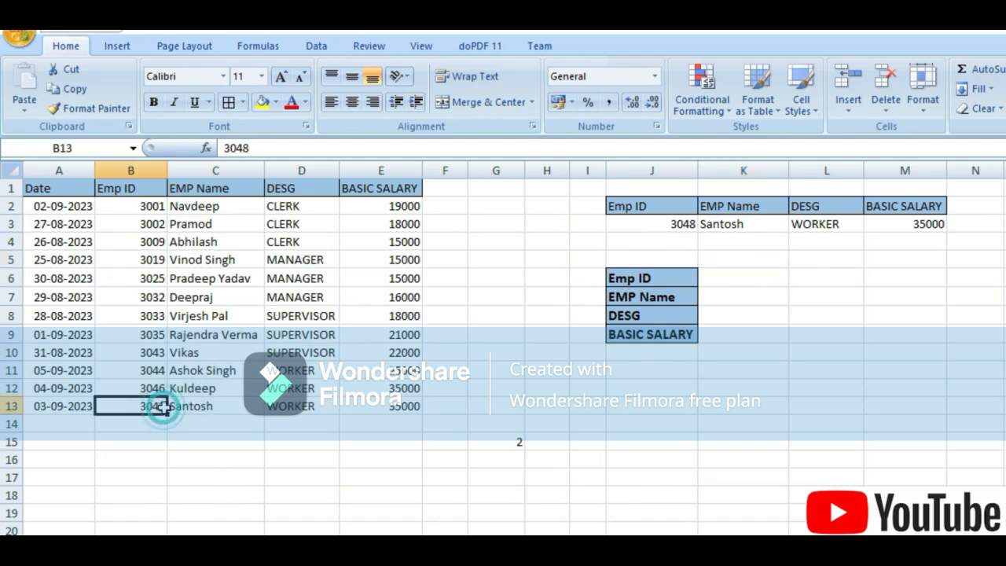
# - Set the lookup Emp ID in J3 to the one from source row 6 and check the name formula in K3
pyautogui.click(696, 224)
pyautogui.click(704, 225)
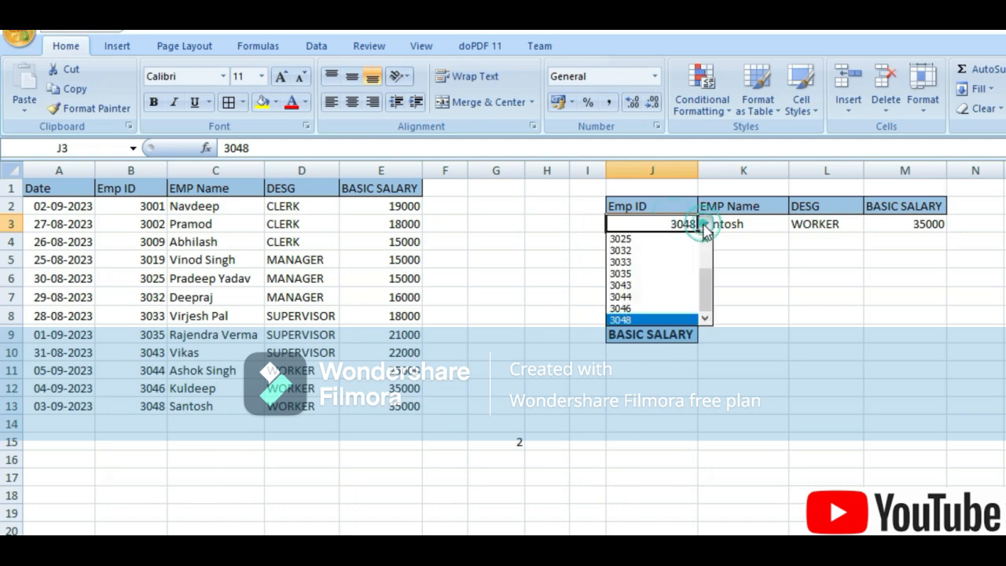
pyautogui.click(640, 239)
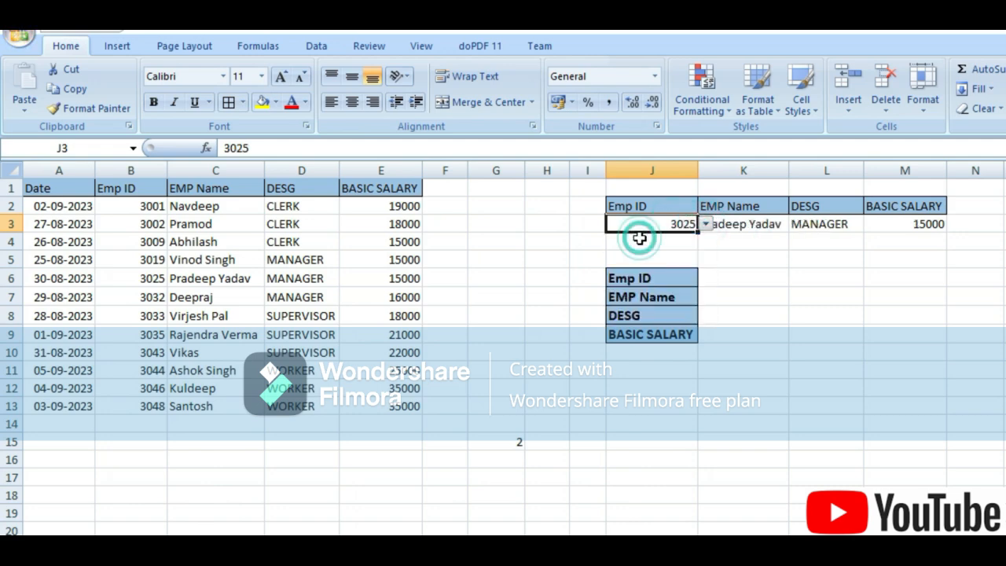
pyautogui.click(745, 228)
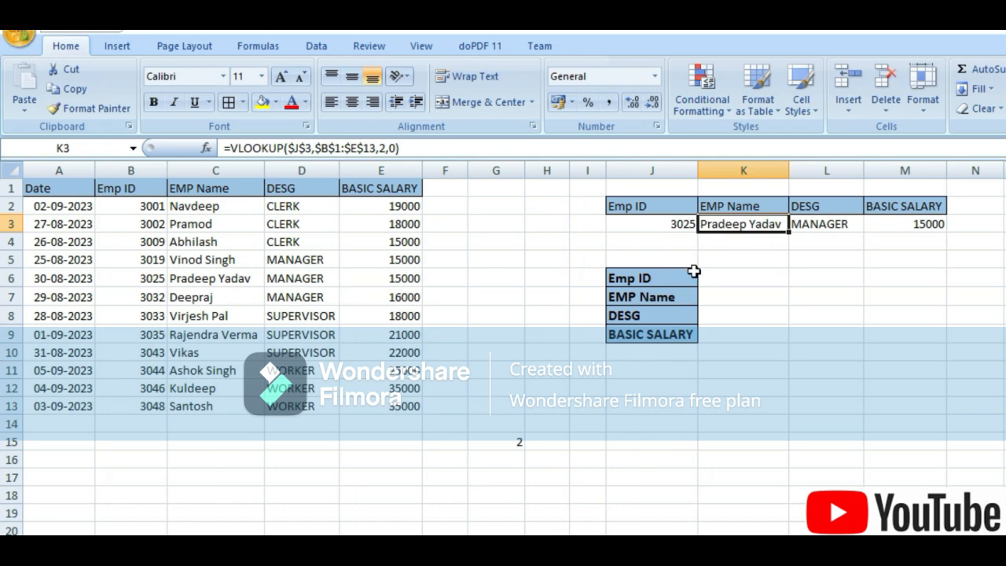
# - Set the lookup Emp ID in J3 to the one from source row 10
pyautogui.click(676, 226)
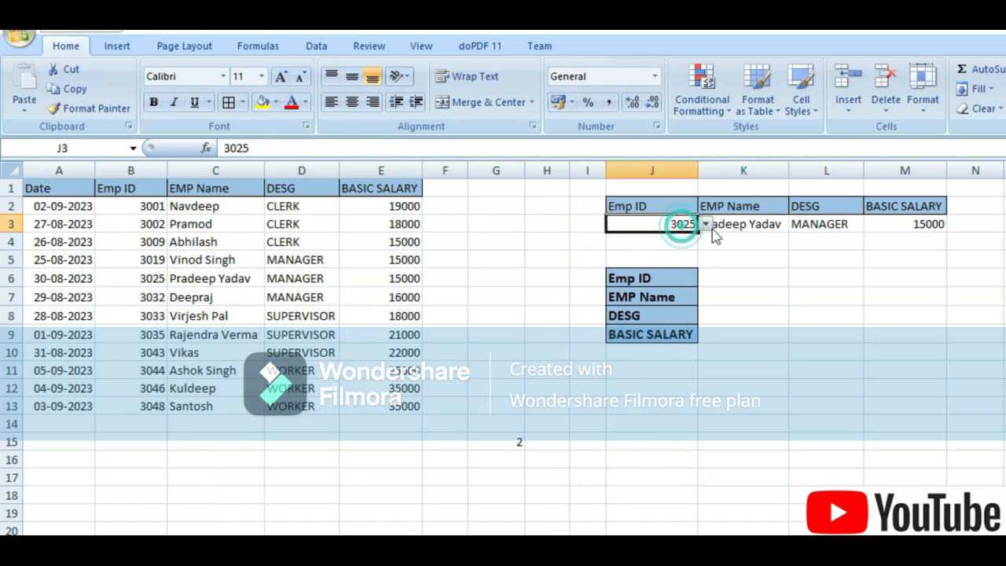
pyautogui.click(704, 224)
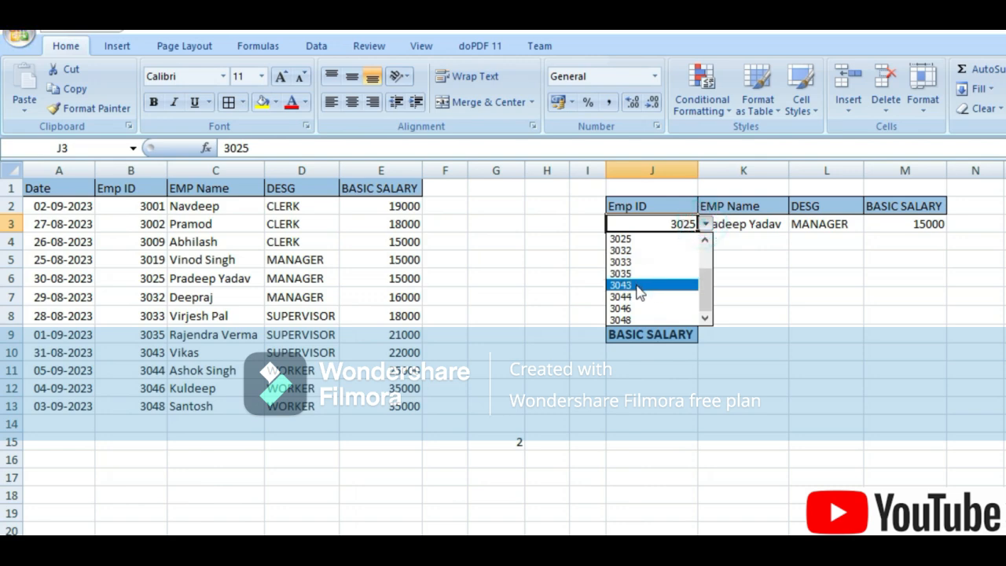
pyautogui.click(637, 285)
pyautogui.click(739, 257)
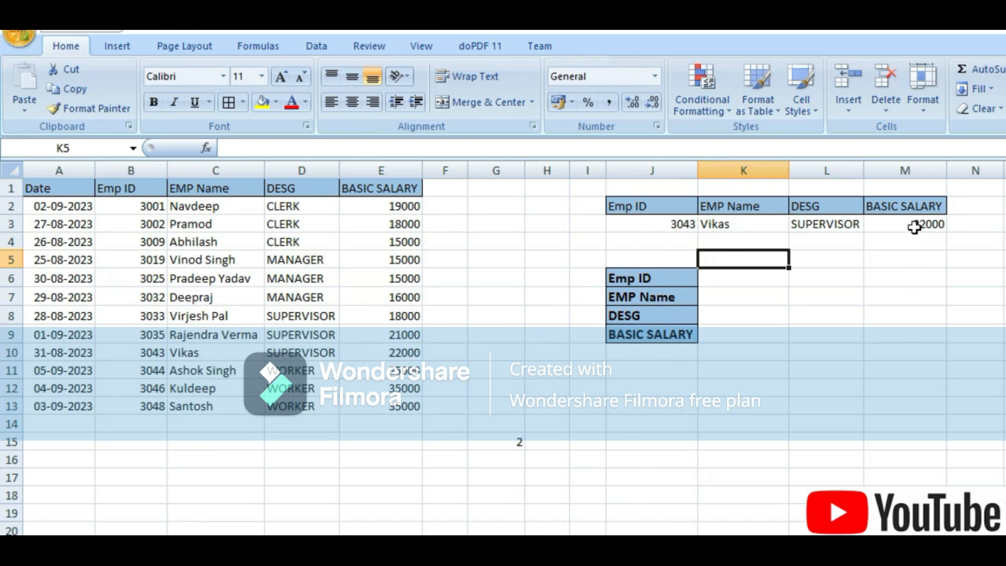
pyautogui.click(737, 209)
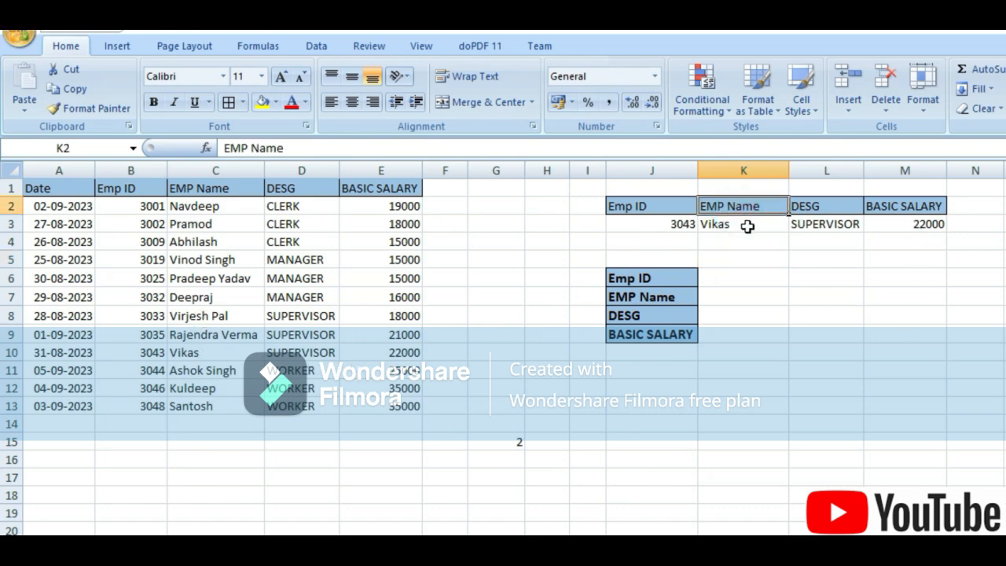
pyautogui.click(747, 225)
pyautogui.click(730, 274)
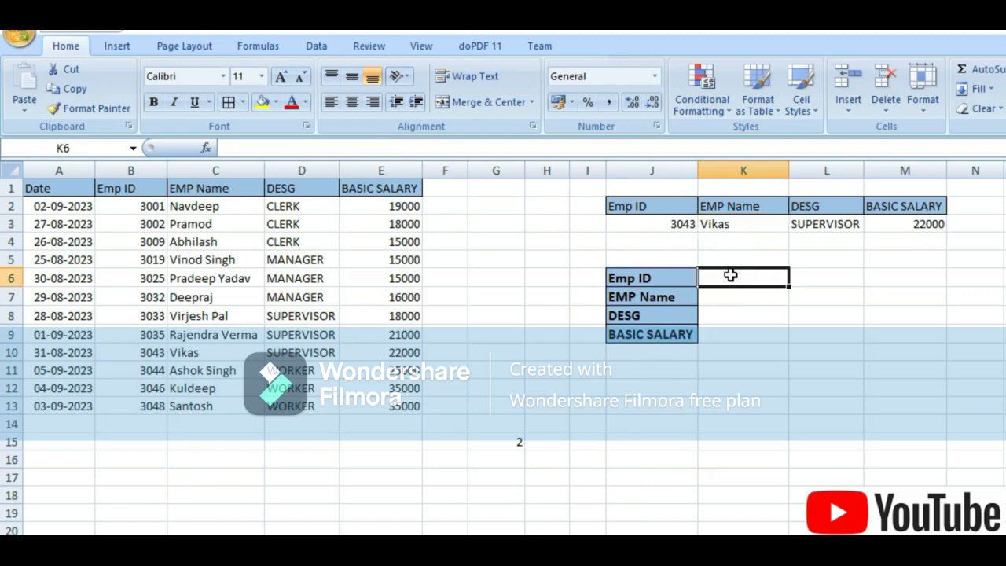
pyautogui.moveTo(683, 276); pyautogui.dragTo(738, 278)
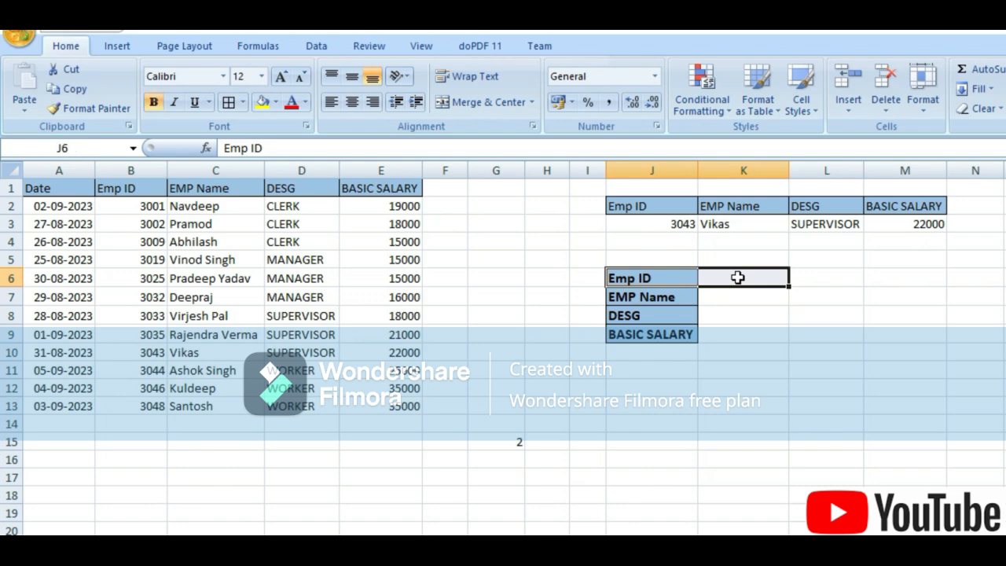
pyautogui.click(738, 278)
pyautogui.click(739, 298)
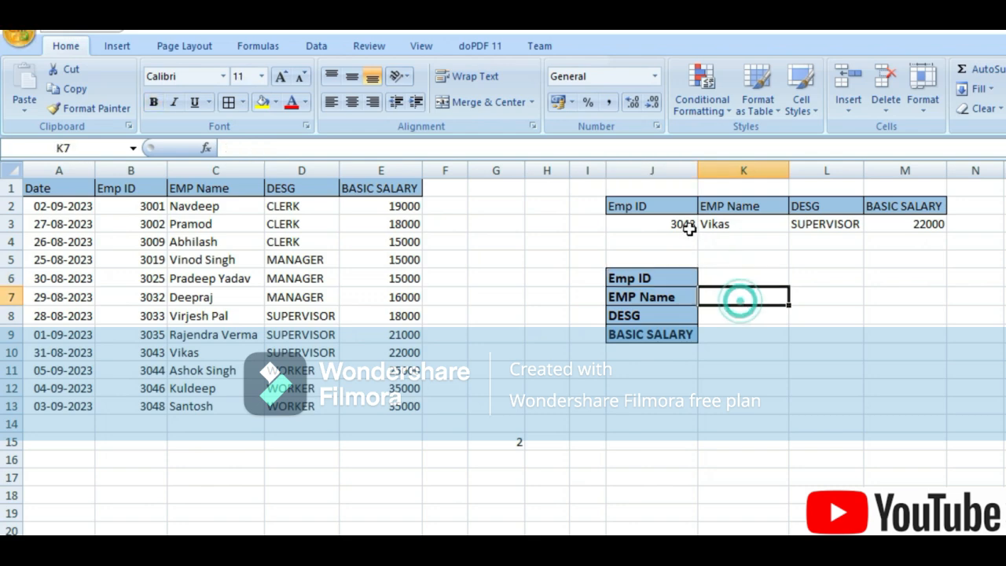
# - Set the lookup Emp ID in J3 to the one from source row 8
pyautogui.click(686, 225)
pyautogui.click(705, 228)
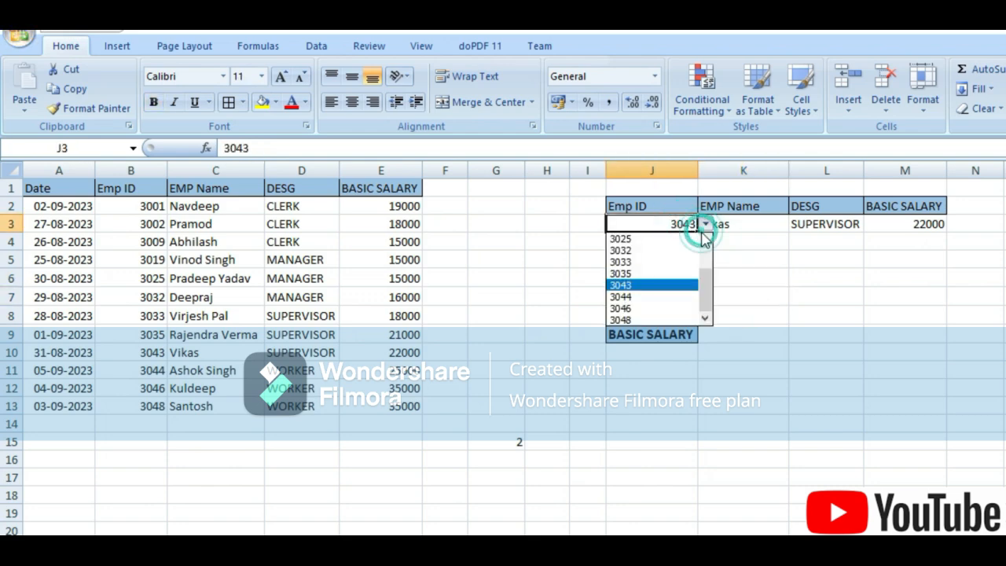
pyautogui.click(653, 262)
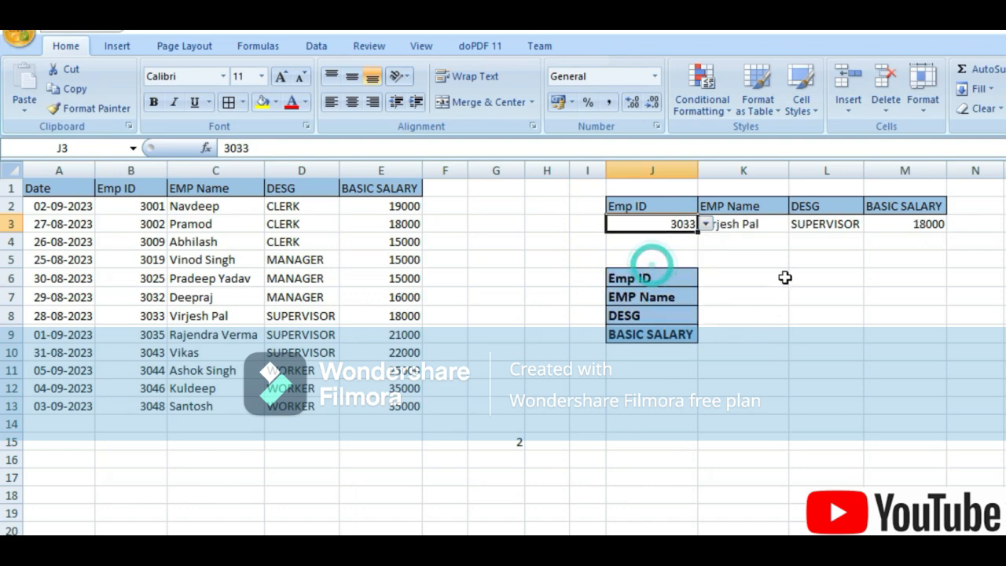
pyautogui.click(741, 259)
pyautogui.click(743, 277)
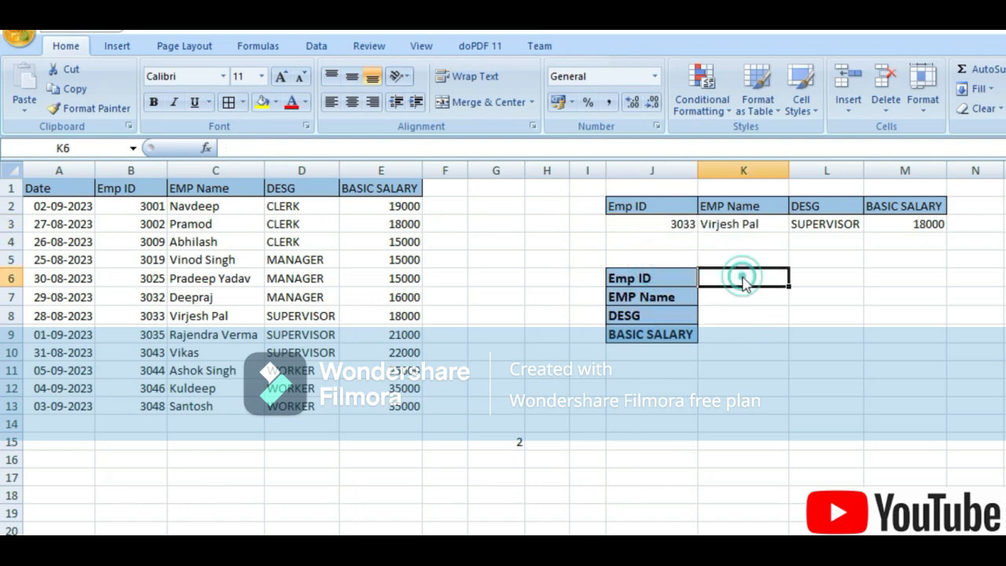
pyautogui.write('=')
pyautogui.press('BackSpace')
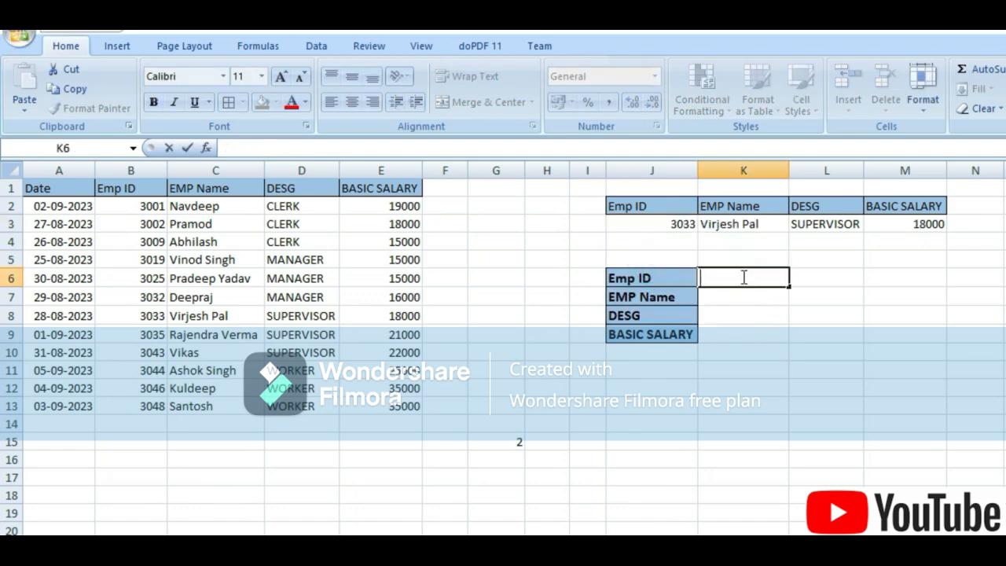
pyautogui.click(316, 46)
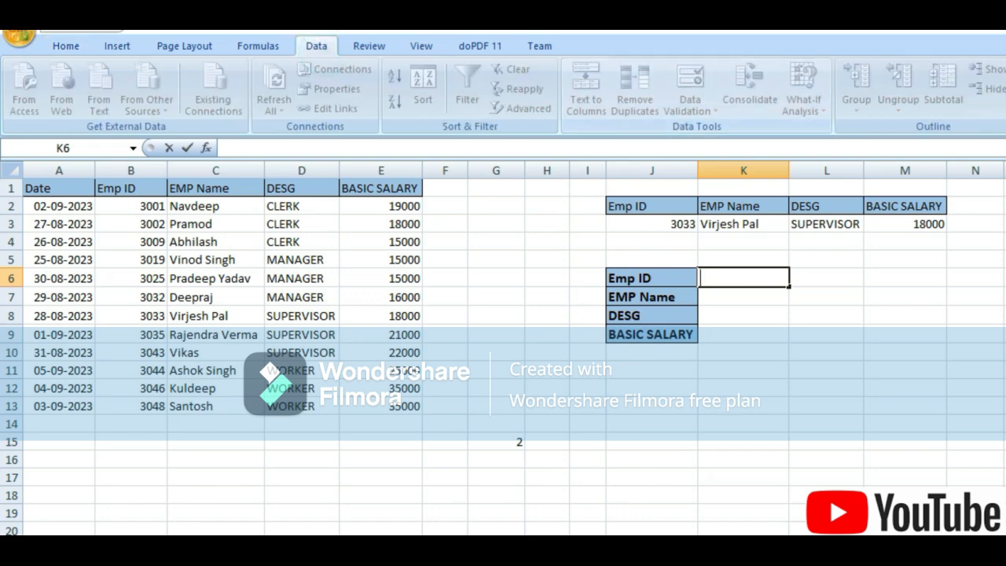
pyautogui.click(771, 333)
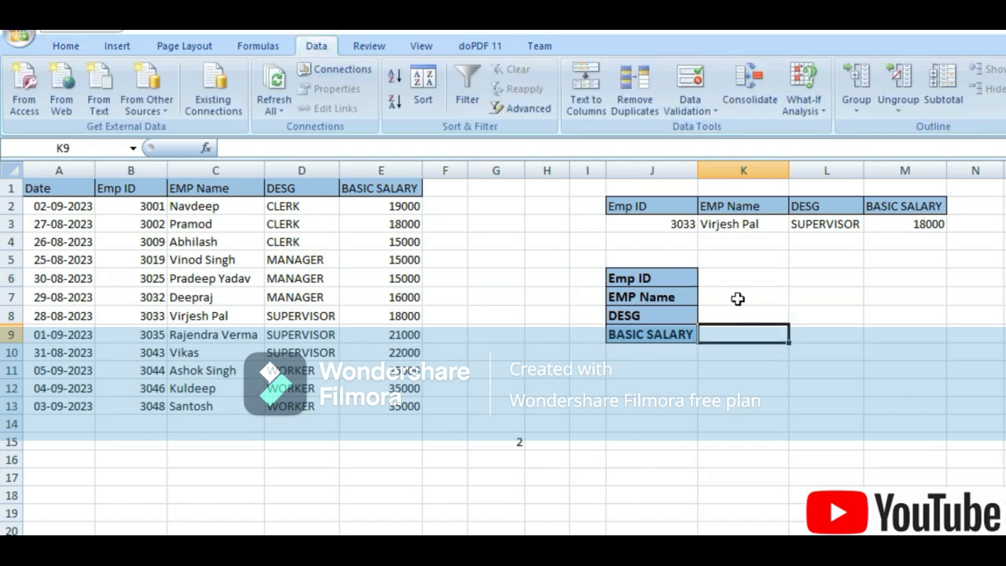
# - Add a list validation to K6 with source =$B$2:$B$13 and choose the first Emp ID from it
pyautogui.click(730, 266)
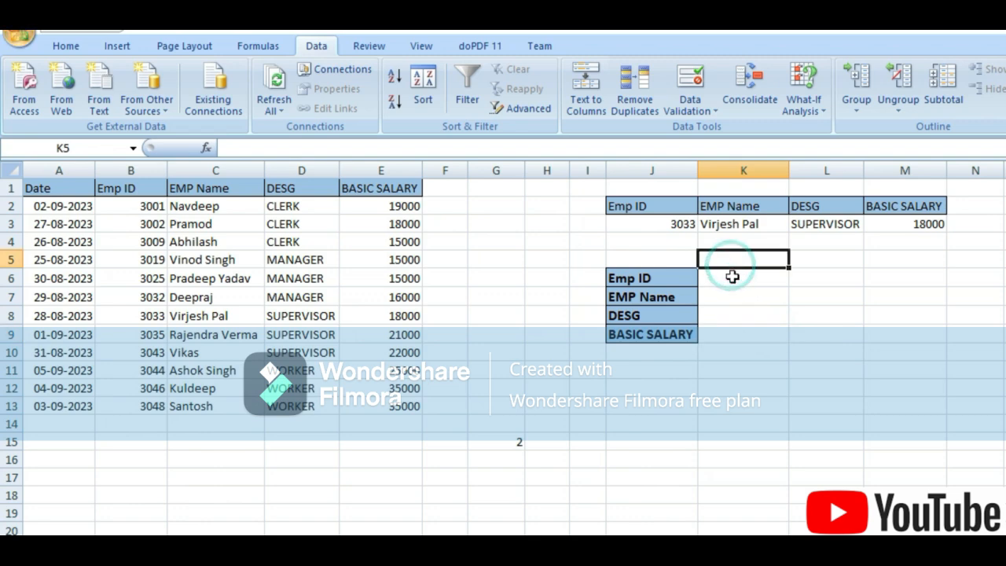
pyautogui.click(729, 274)
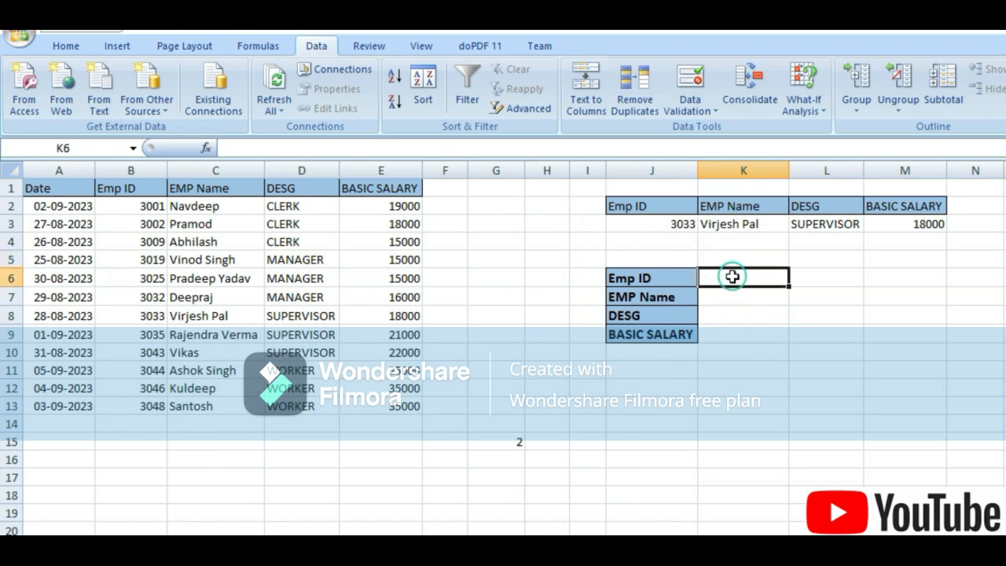
pyautogui.click(694, 114)
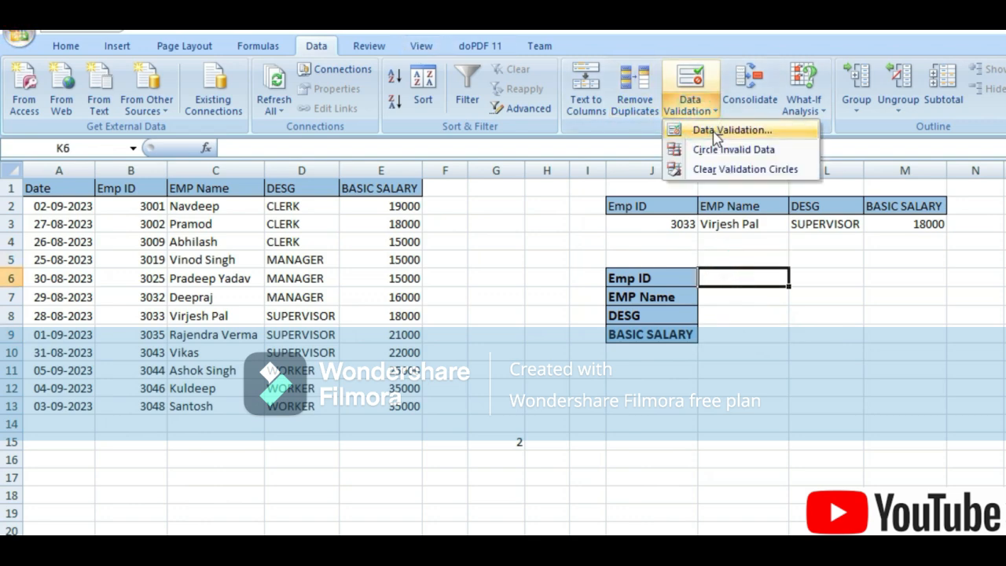
pyautogui.click(715, 132)
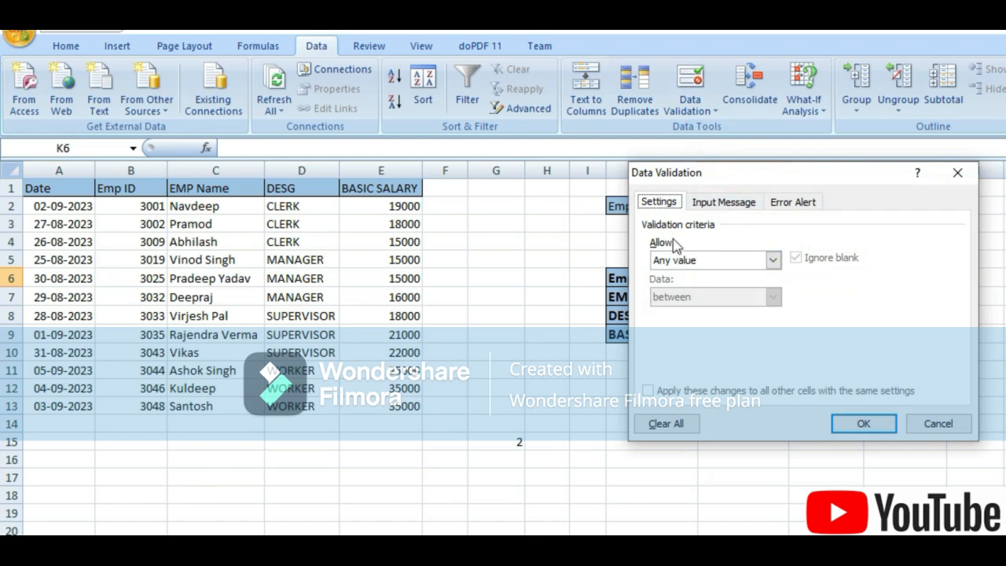
pyautogui.click(774, 260)
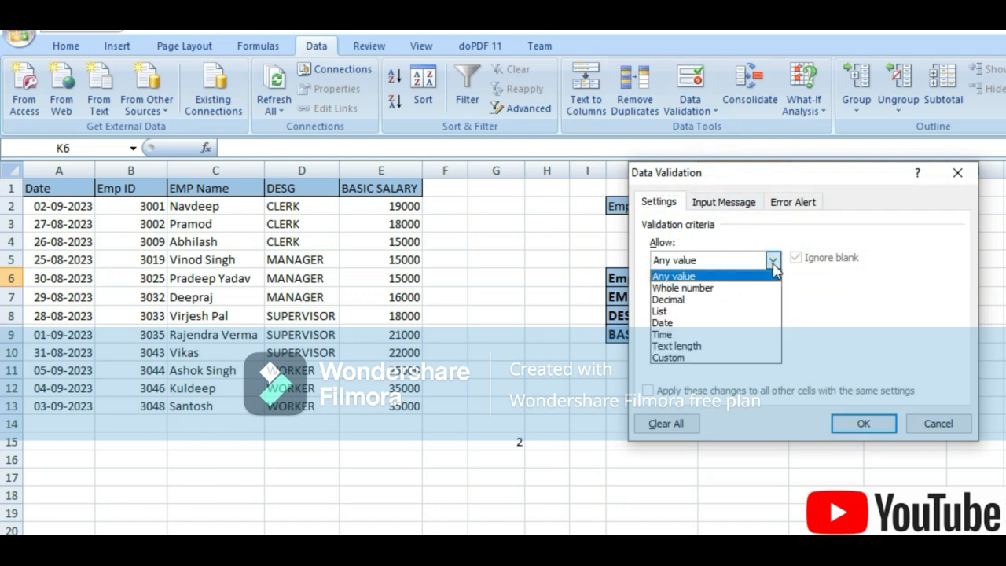
pyautogui.click(692, 313)
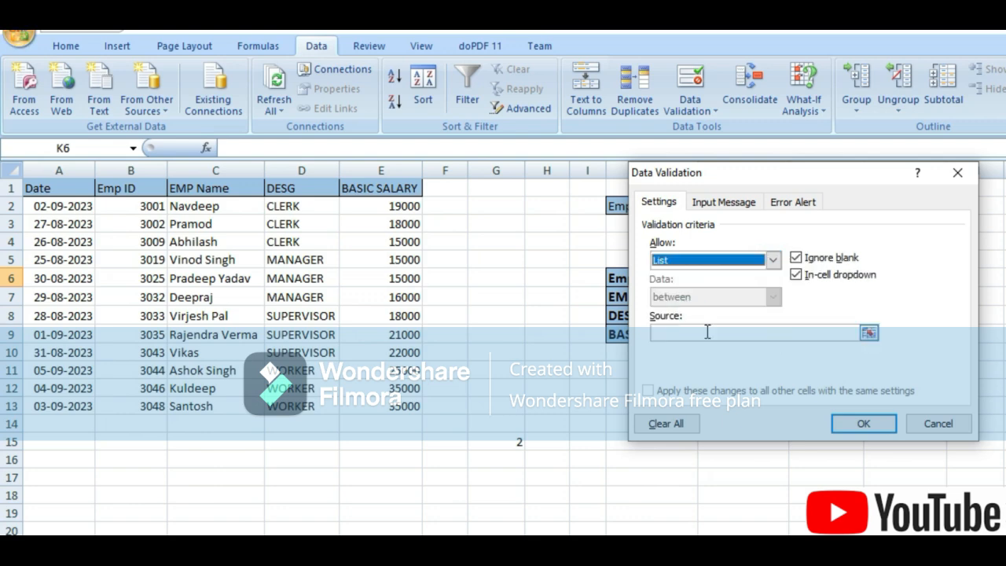
pyautogui.click(704, 333)
pyautogui.click(125, 207)
pyautogui.moveTo(125, 208); pyautogui.dragTo(131, 410)
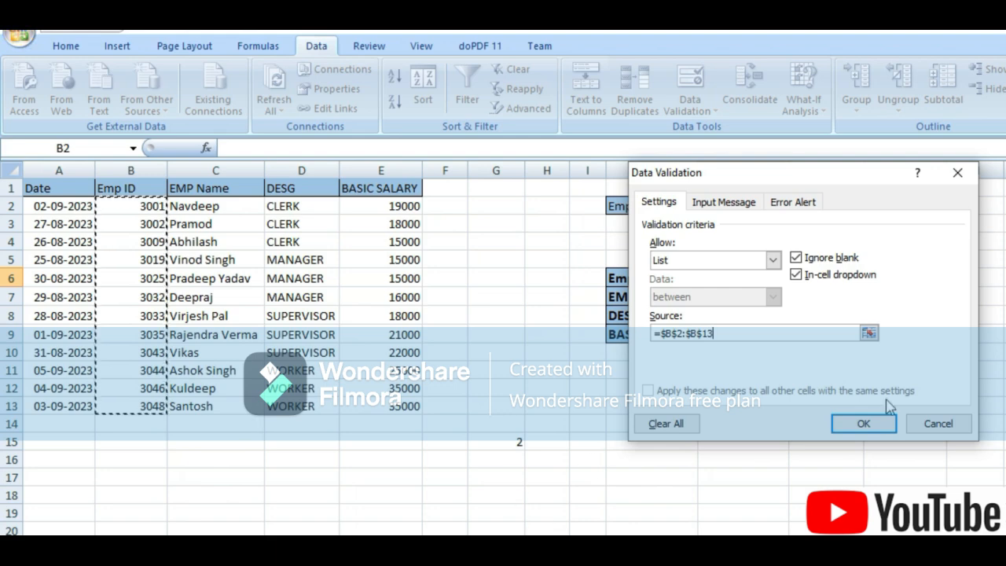
pyautogui.click(881, 431)
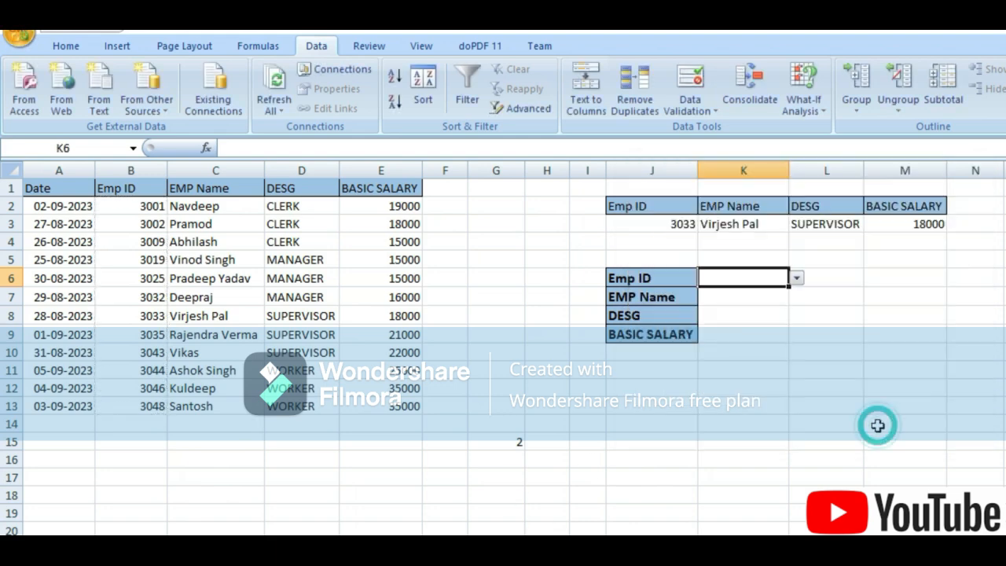
pyautogui.click(796, 278)
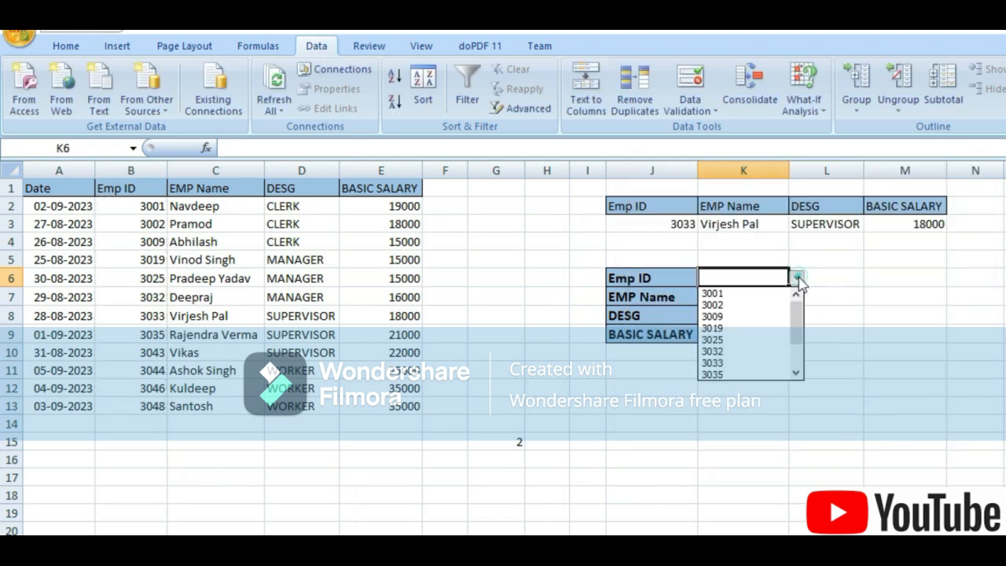
pyautogui.click(716, 294)
# - Enter =VLOOKUP($K$6,$B$1:$E$13,2,0) in K7 to look up the employee name
pyautogui.click(748, 299)
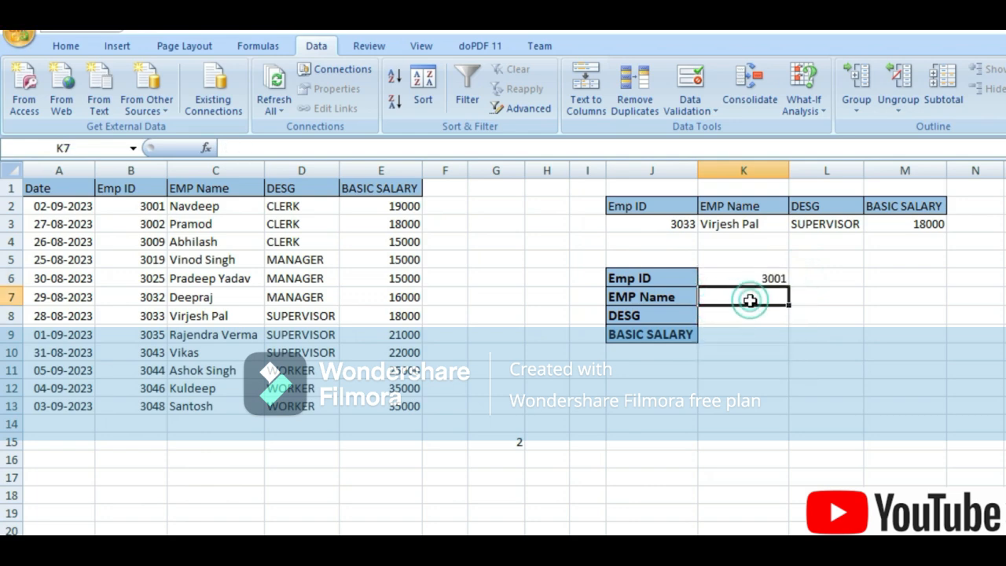
pyautogui.write('=')
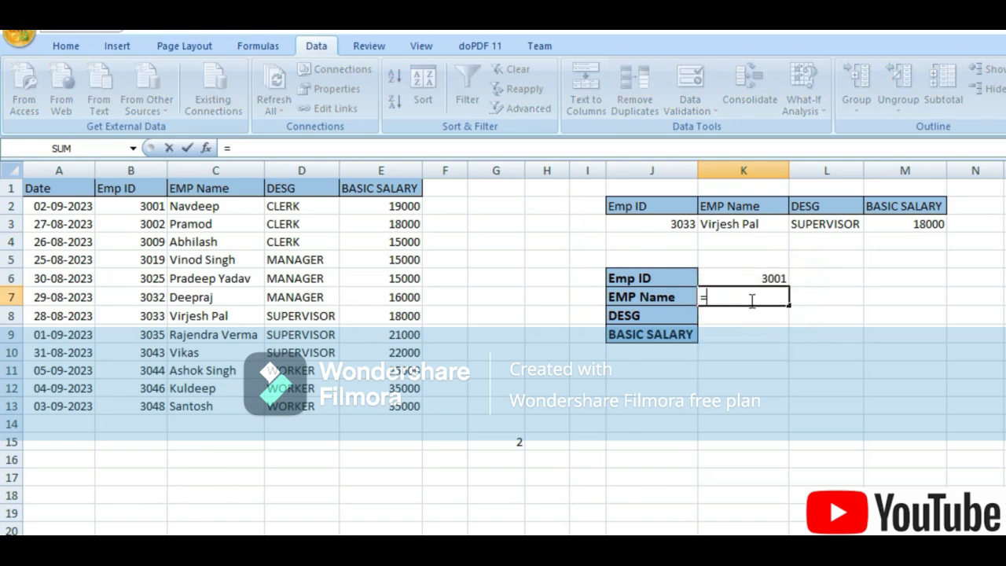
pyautogui.write('vl')
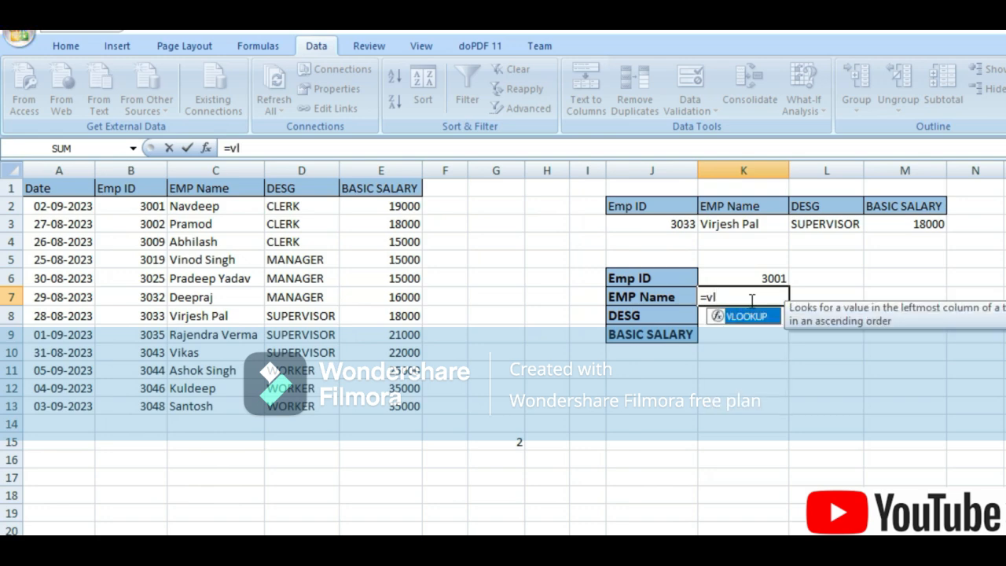
pyautogui.press('Tab')
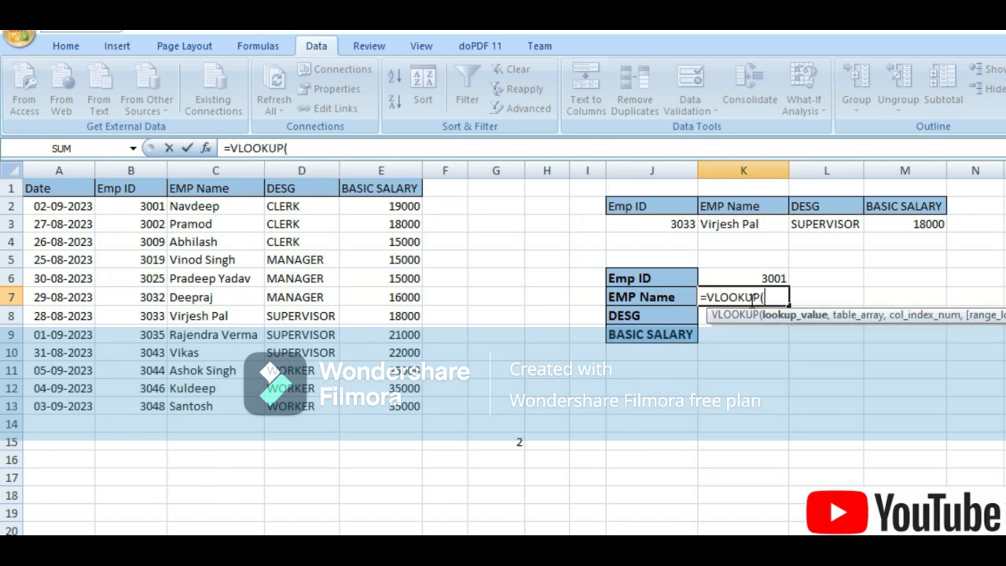
pyautogui.click(768, 275)
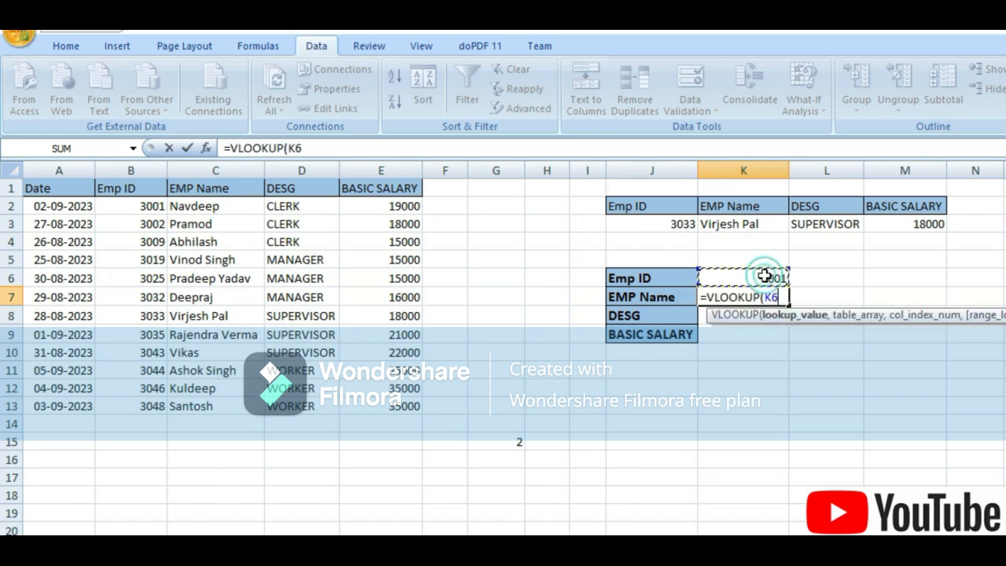
pyautogui.press('F4')
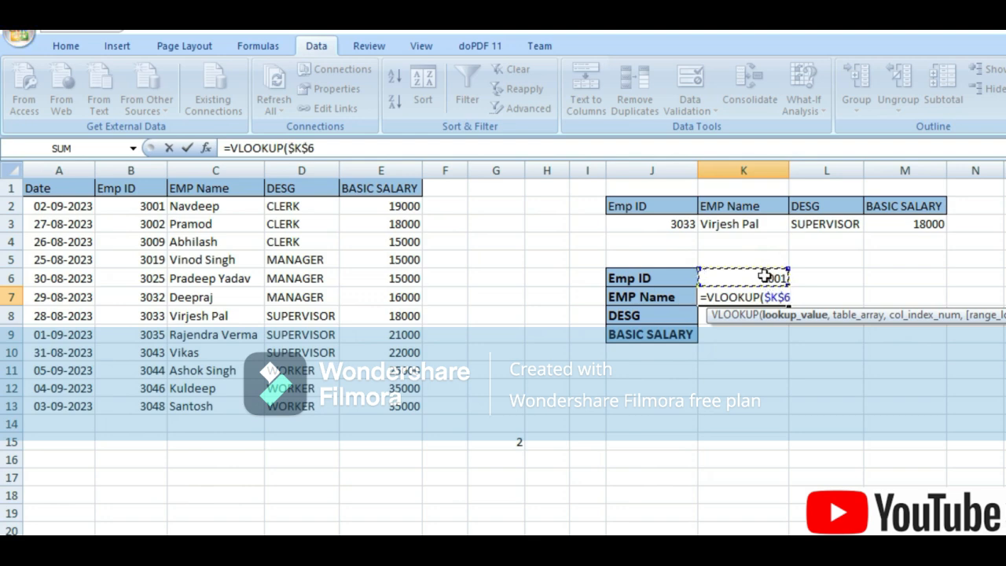
pyautogui.write(',')
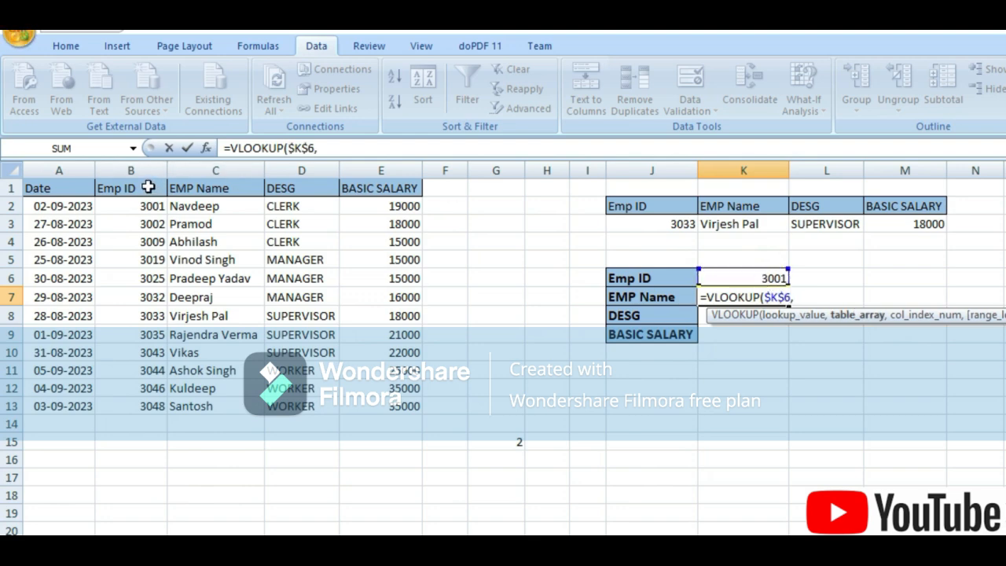
pyautogui.moveTo(148, 188); pyautogui.dragTo(411, 422)
pyautogui.press('F4')
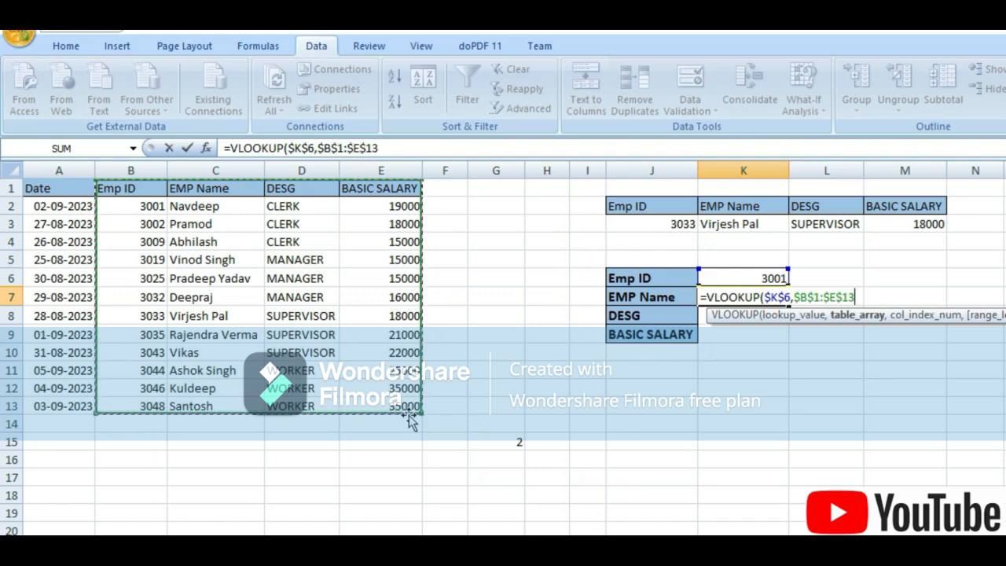
pyautogui.write(',')
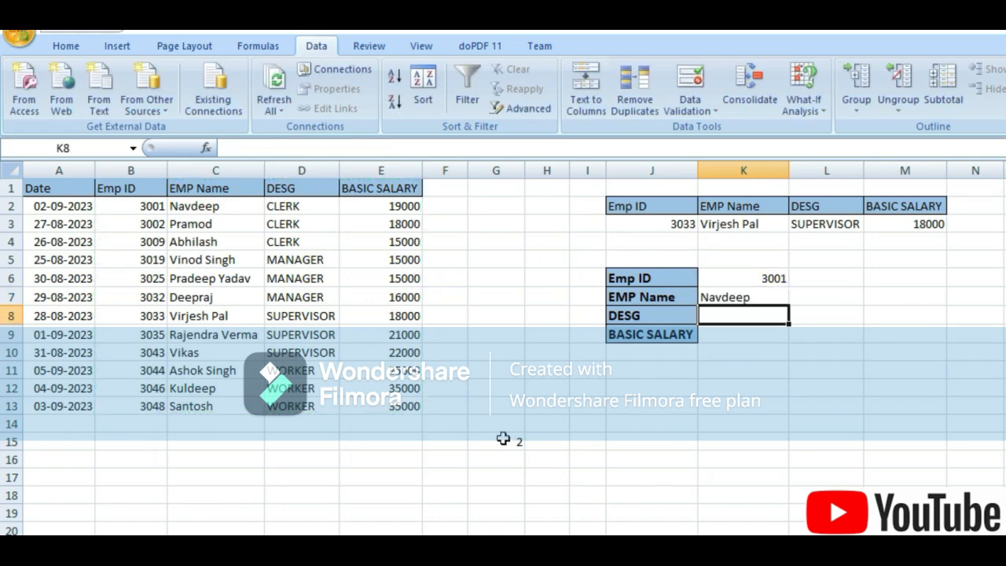
# - Check the column formula in G15, enter =ROW() in G16 and fill it down column G past row 19
pyautogui.click(503, 438)
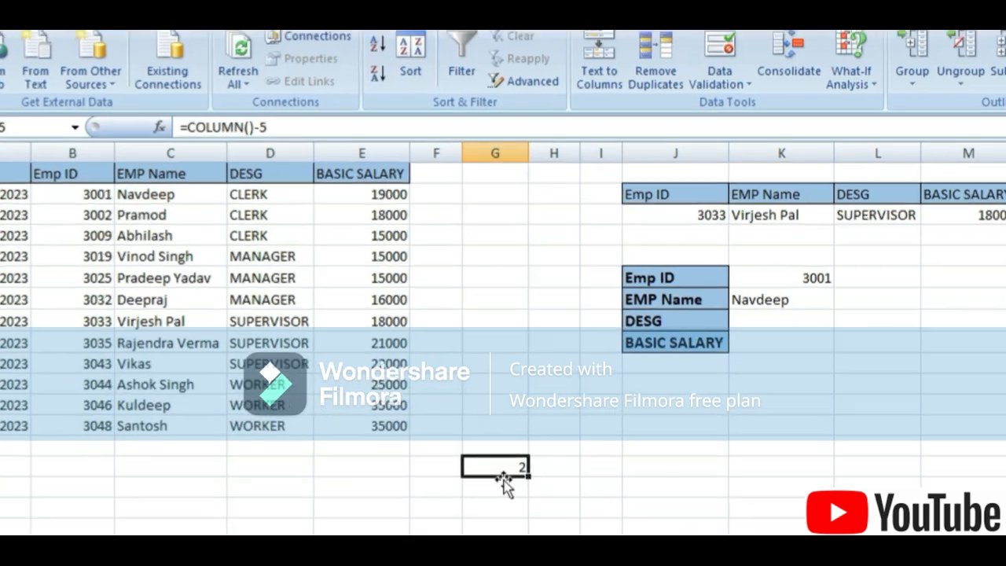
pyautogui.click(504, 459)
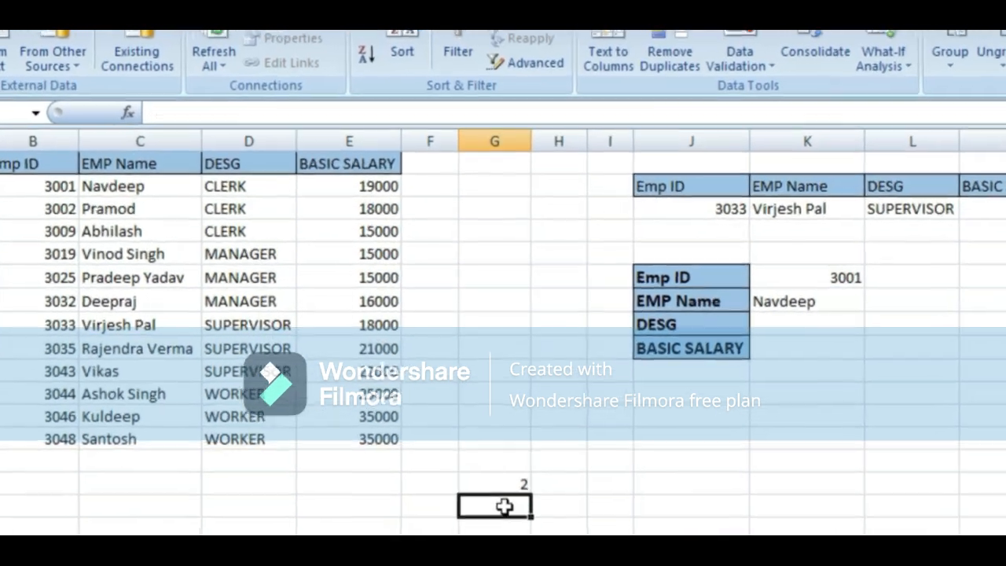
pyautogui.write('=ro')
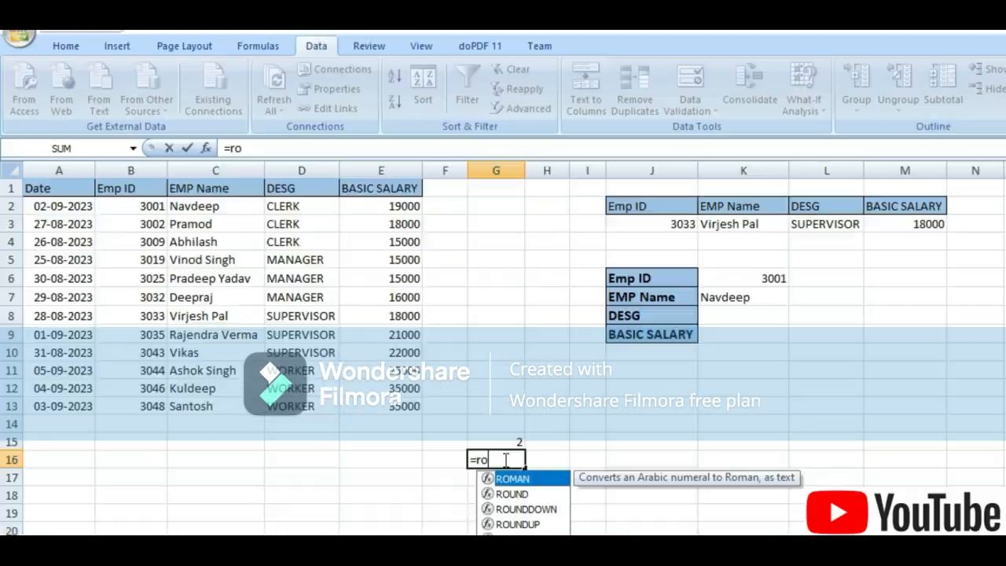
pyautogui.write('w')
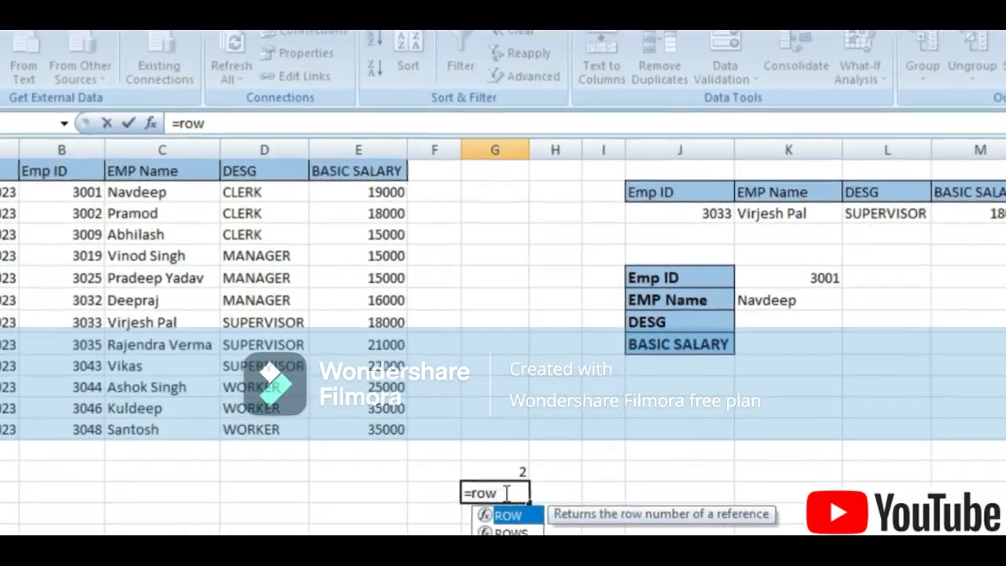
pyautogui.write('()')
pyautogui.press('Return')
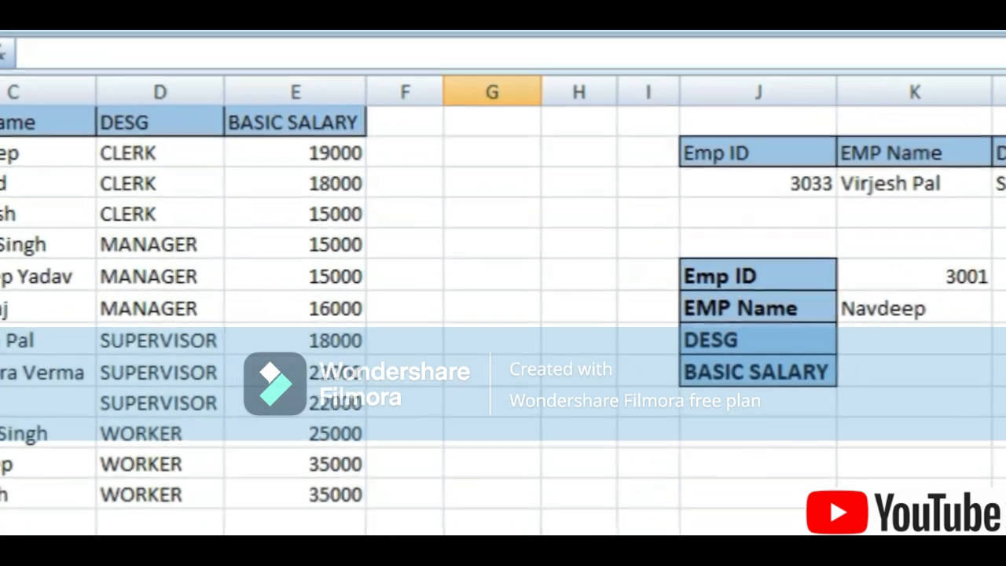
pyautogui.click(506, 461)
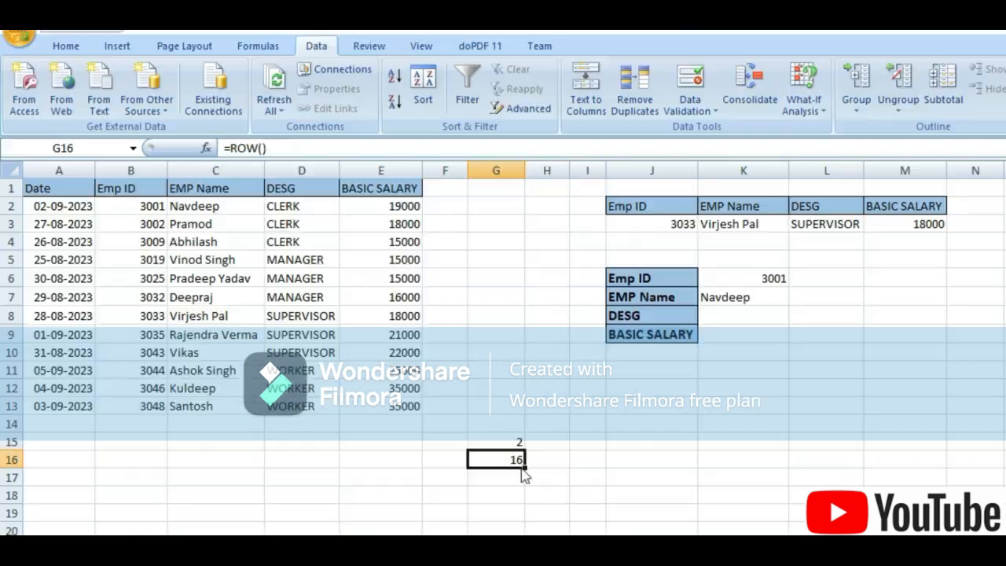
pyautogui.moveTo(522, 467); pyautogui.dragTo(503, 533)
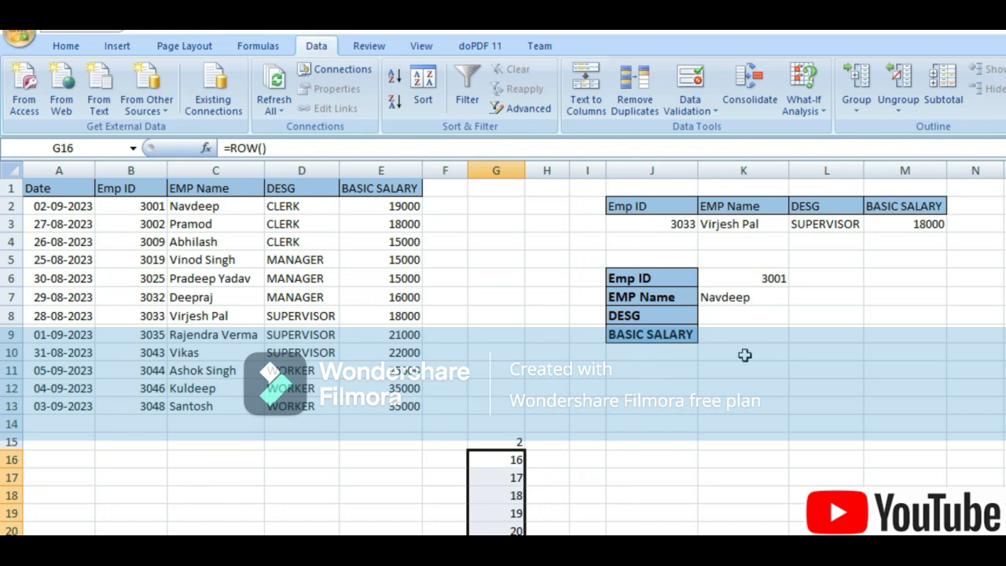
# - Enter =ROW() in I7 beside the EMP Name label to get that row's number
pyautogui.click(573, 297)
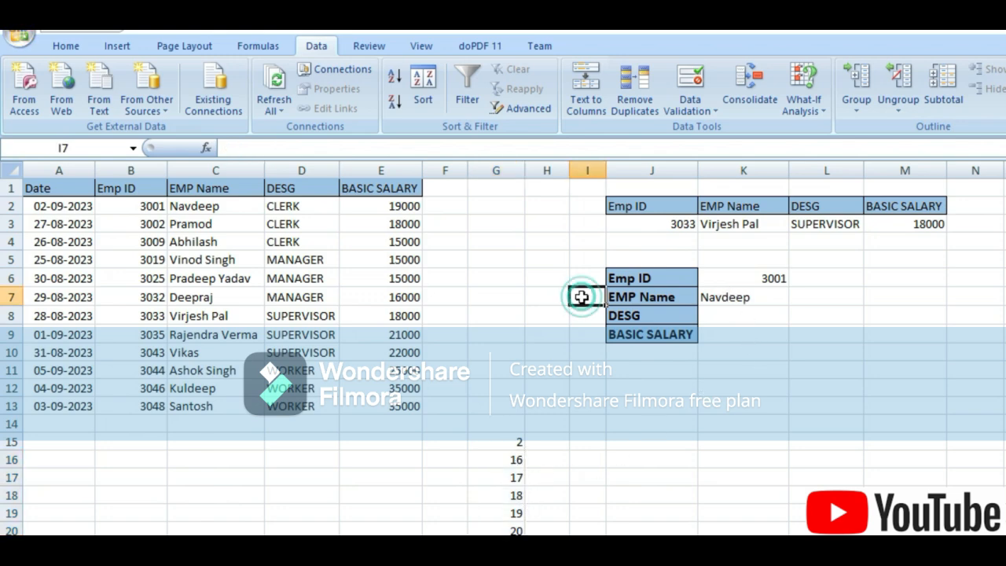
pyautogui.write('=ro')
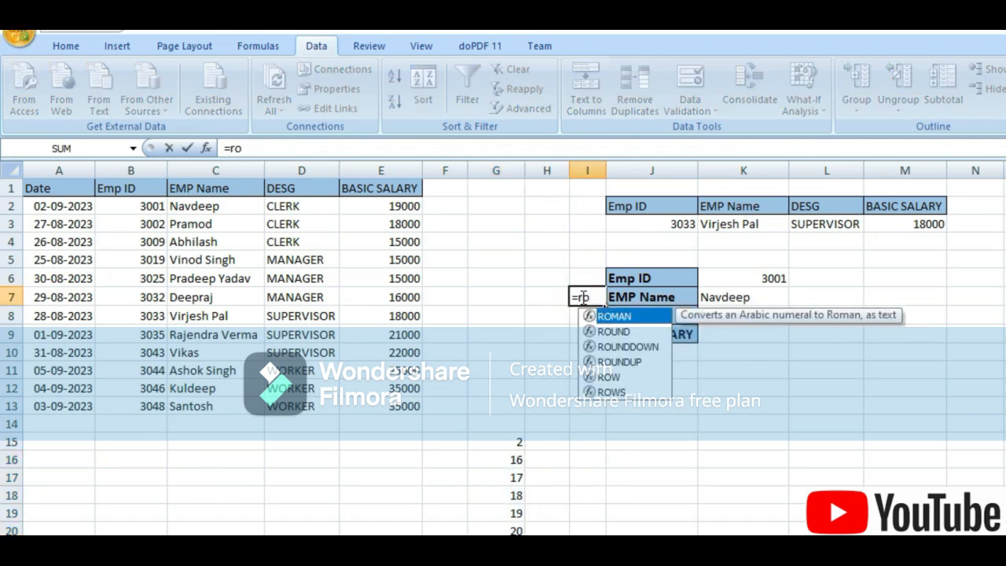
pyautogui.write('w()')
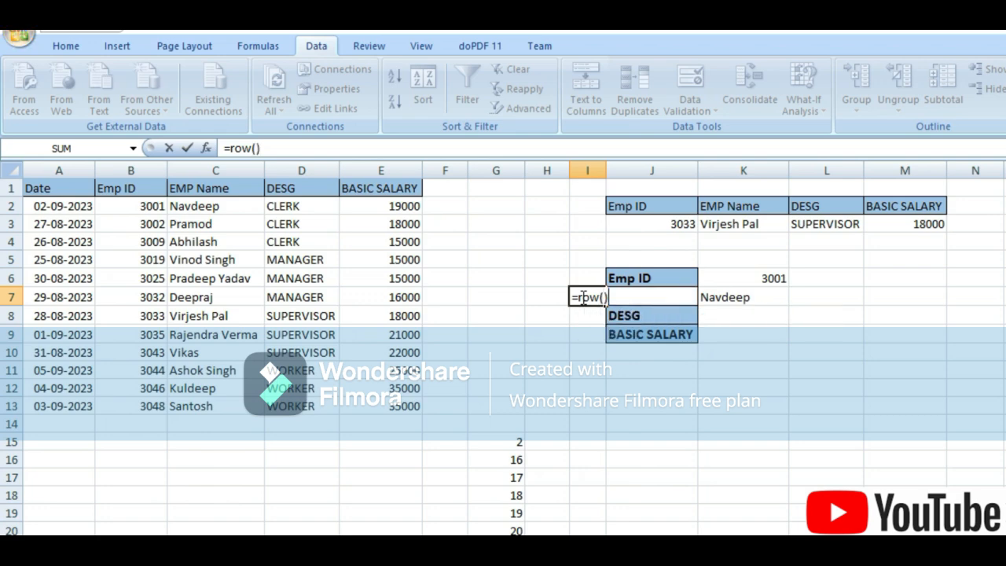
pyautogui.press('Return')
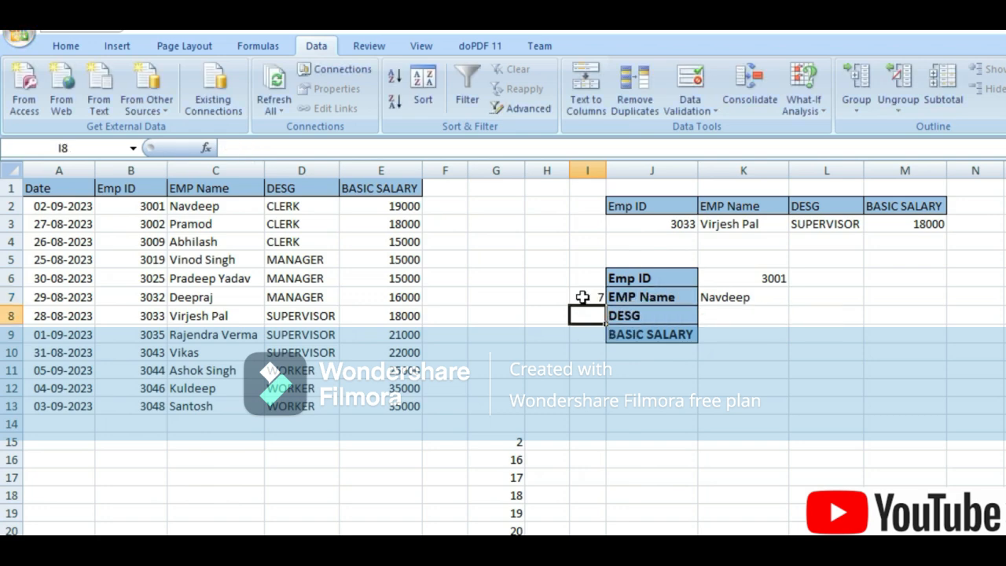
# - Replace the column index 2 in K7's VLOOKUP formula with ROW()-5 and reselect the cell
pyautogui.click(757, 298)
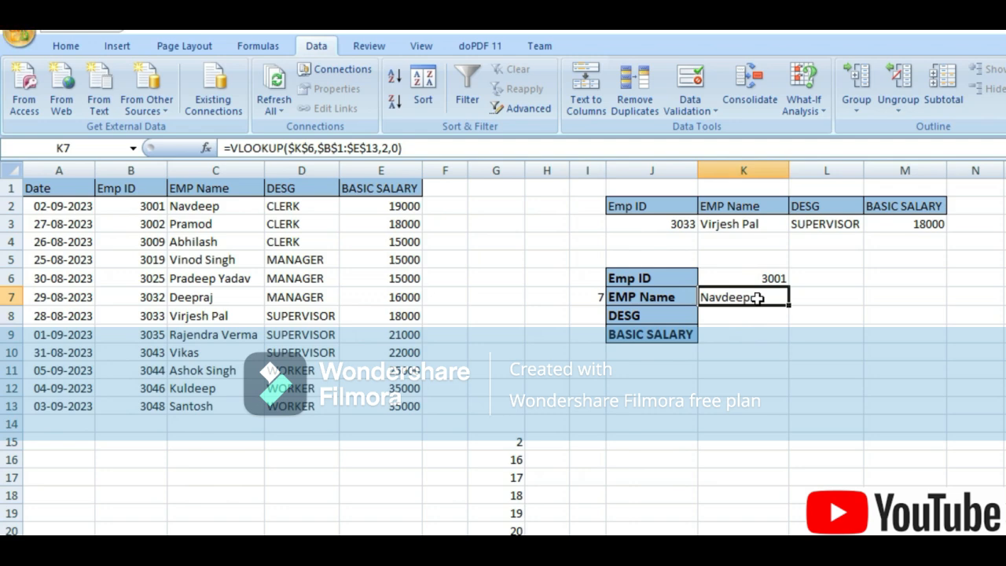
pyautogui.click(383, 148)
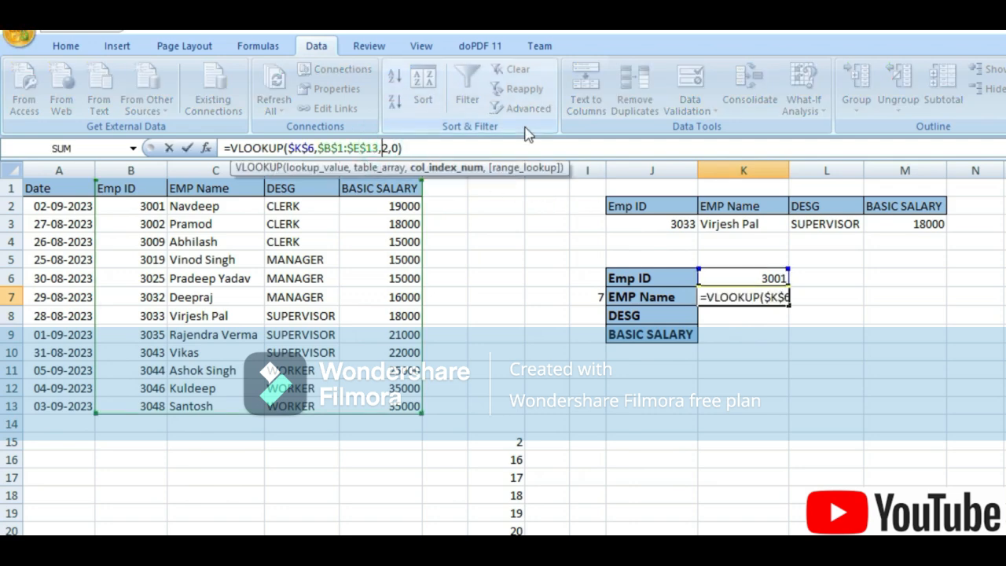
pyautogui.press('Delete')
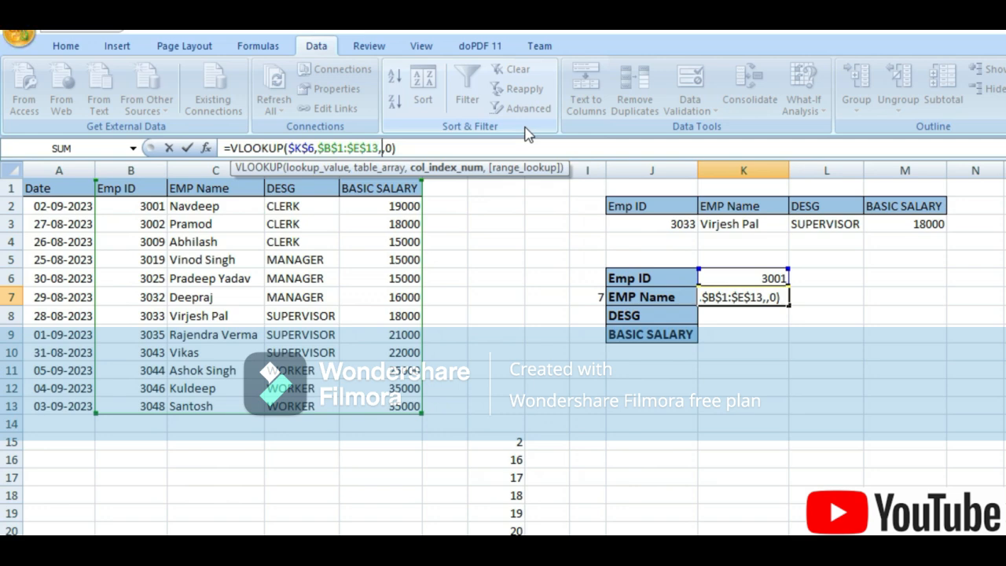
pyautogui.write('row()')
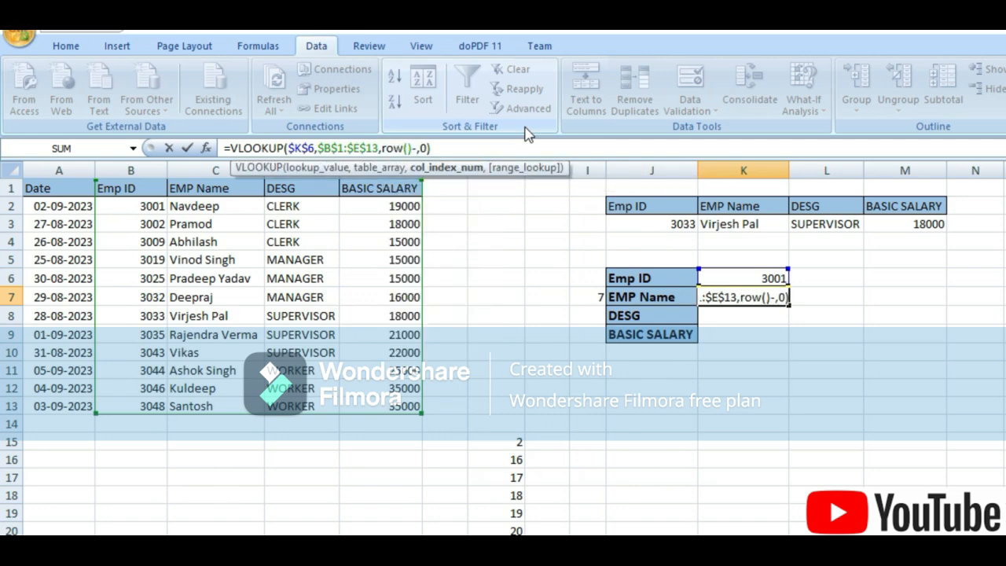
pyautogui.write('-5')
pyautogui.press('Return')
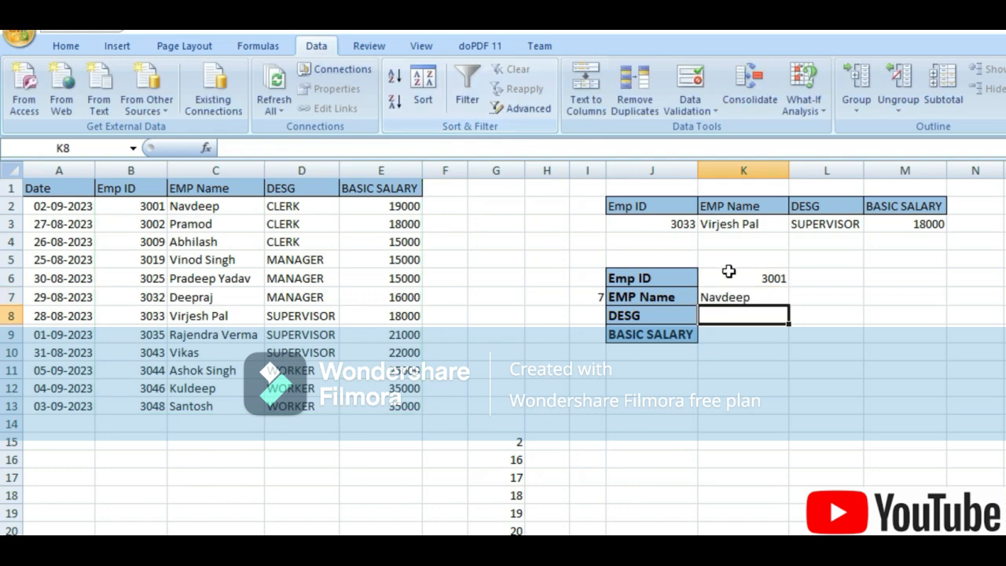
pyautogui.click(751, 298)
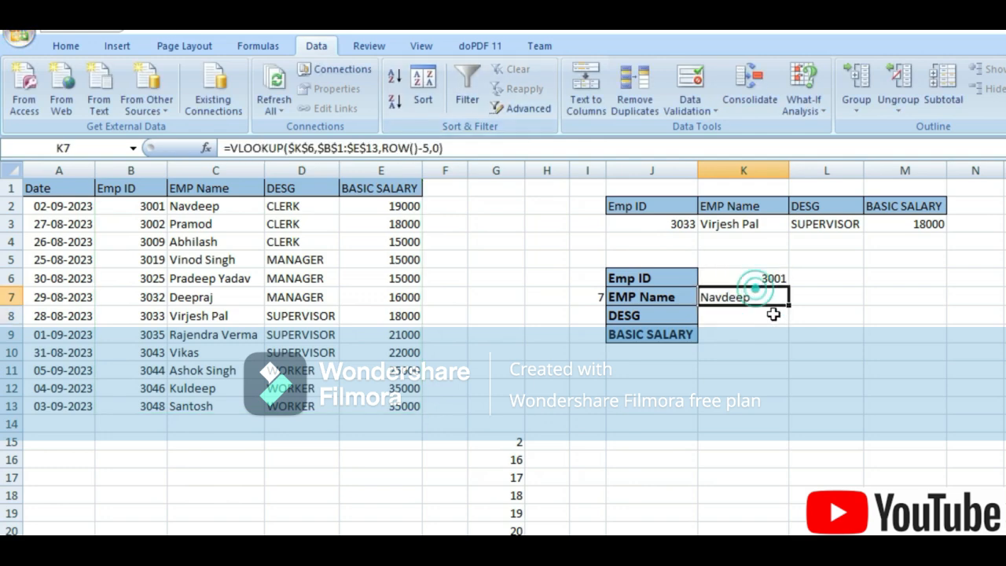
# - Fill K7's VLOOKUP formula down to K9 and test it by choosing the Emp ID from B6, followed by the one from B8, in K6
pyautogui.moveTo(787, 307); pyautogui.dragTo(786, 351)
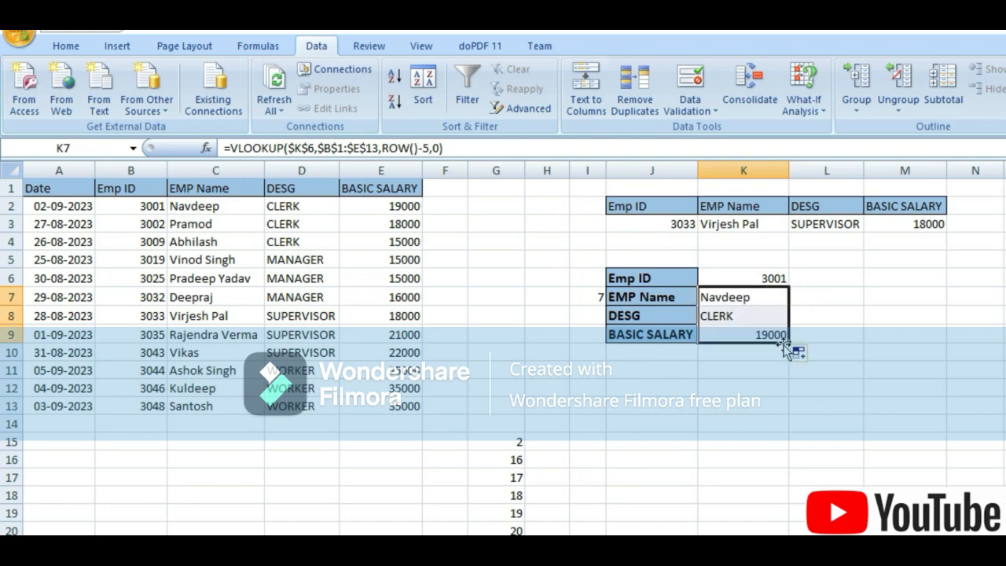
pyautogui.click(773, 272)
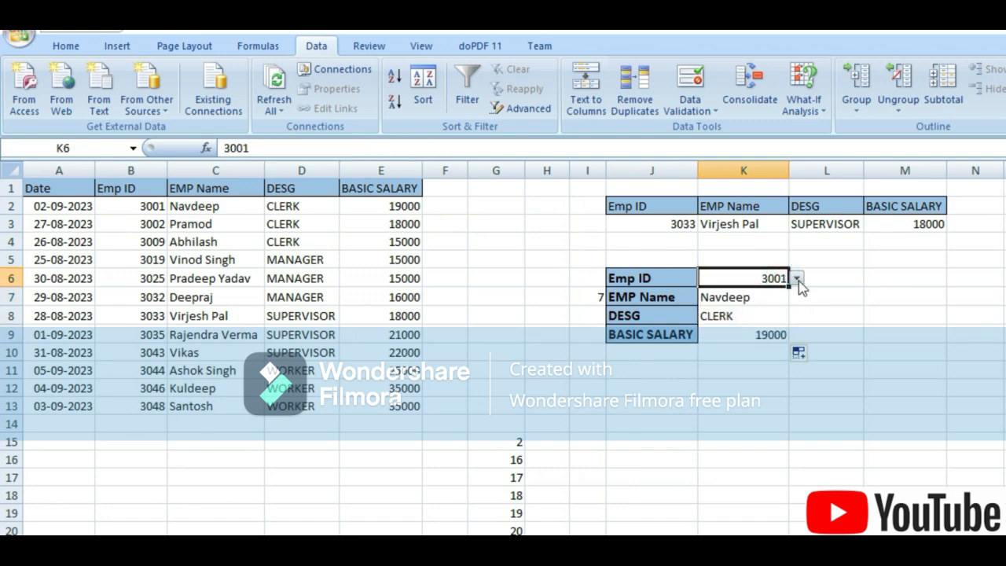
pyautogui.click(798, 280)
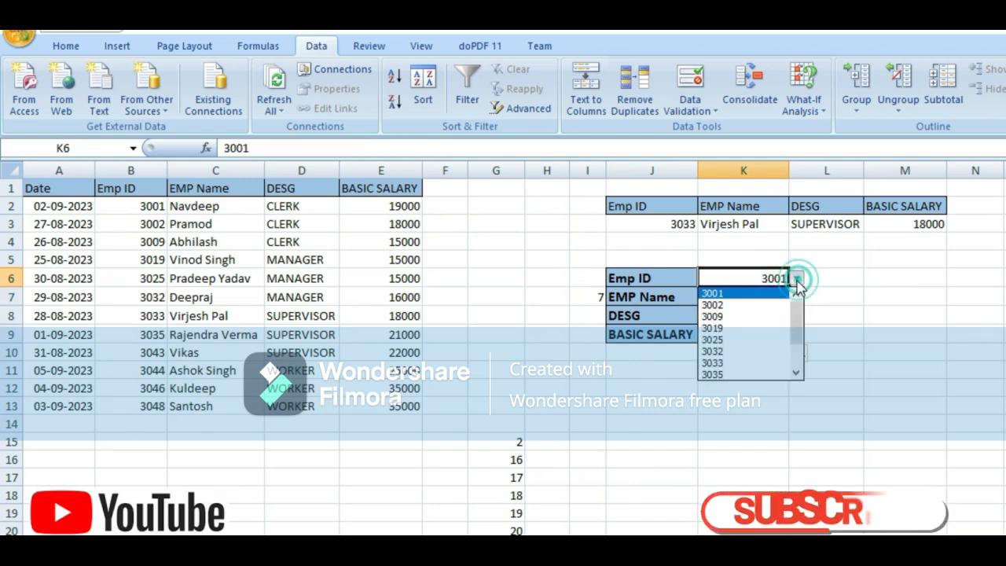
pyautogui.click(716, 340)
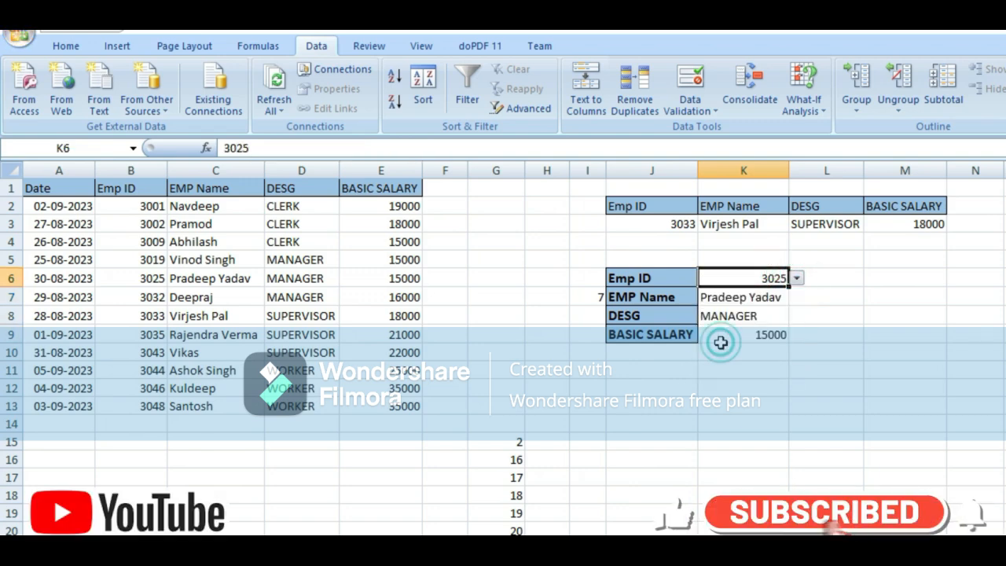
pyautogui.click(798, 279)
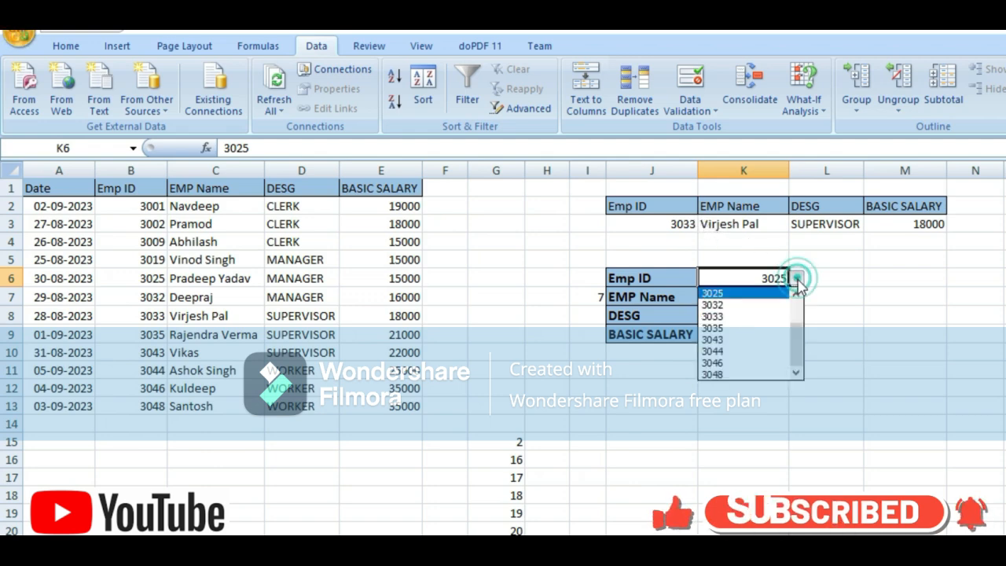
pyautogui.click(716, 316)
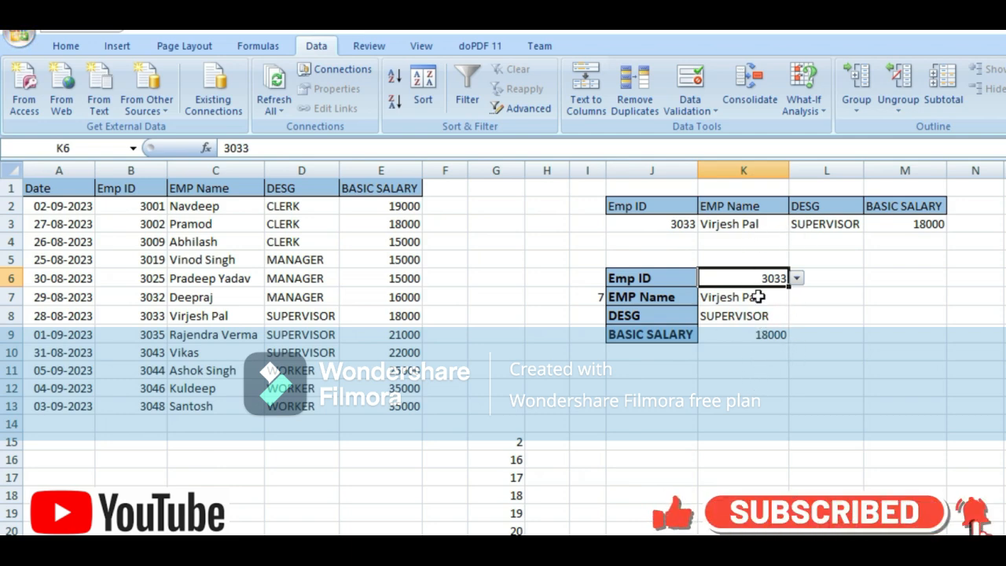
# - Center the contents of column K horizontally and deselect the column
pyautogui.click(752, 167)
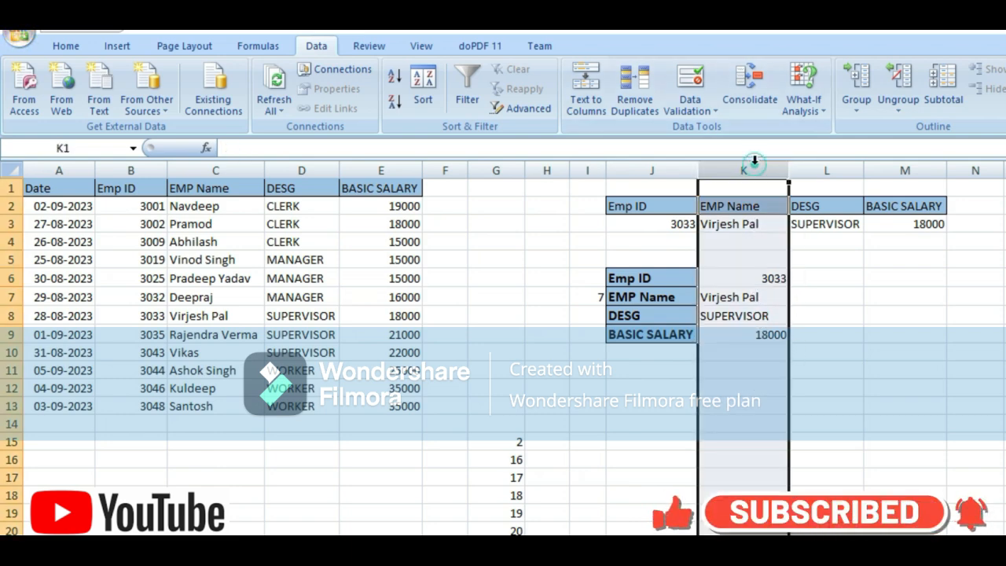
pyautogui.click(66, 45)
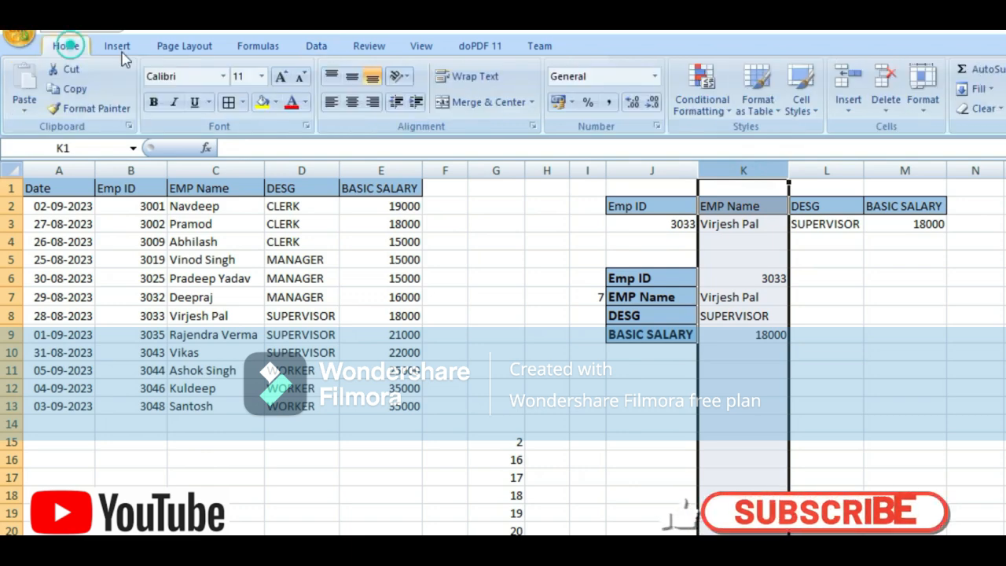
pyautogui.click(354, 103)
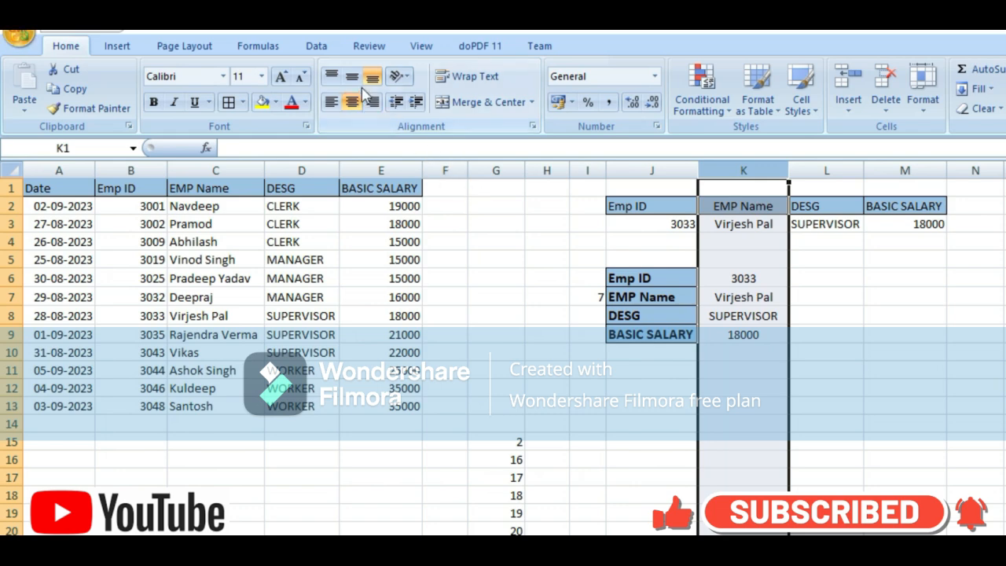
pyautogui.click(685, 376)
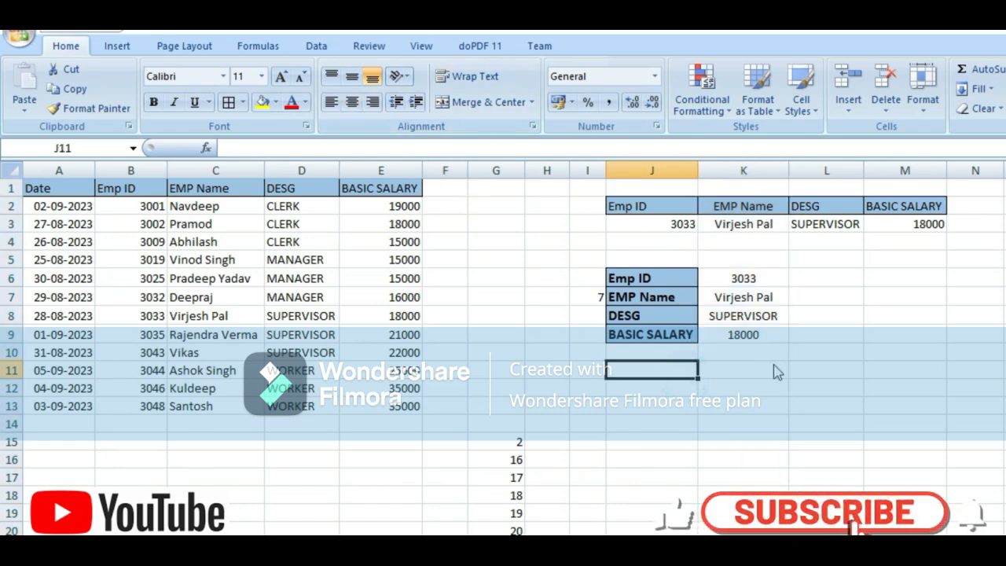
# - Select the helper cell I7 containing =ROW() beside the EMP Name label
pyautogui.click(594, 298)
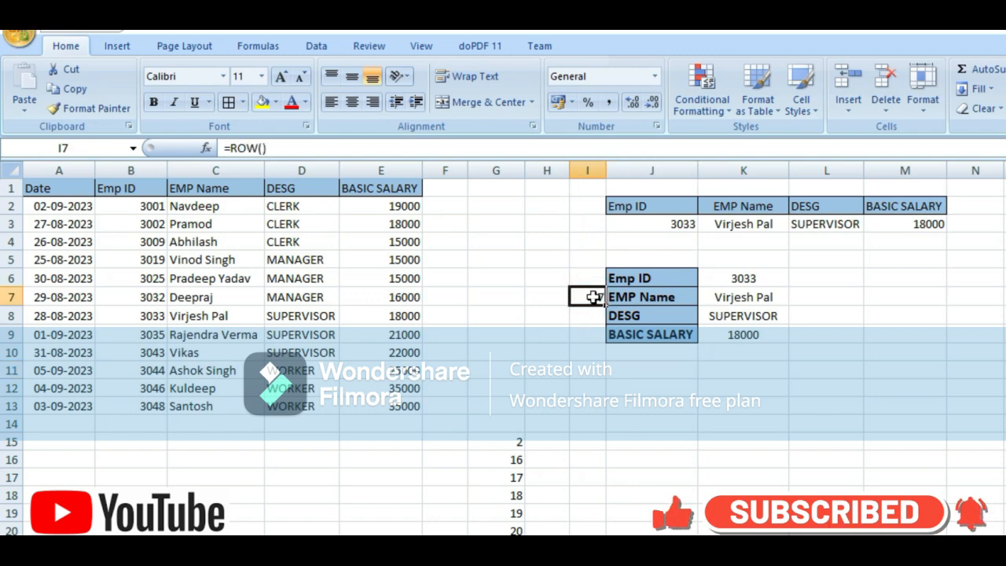